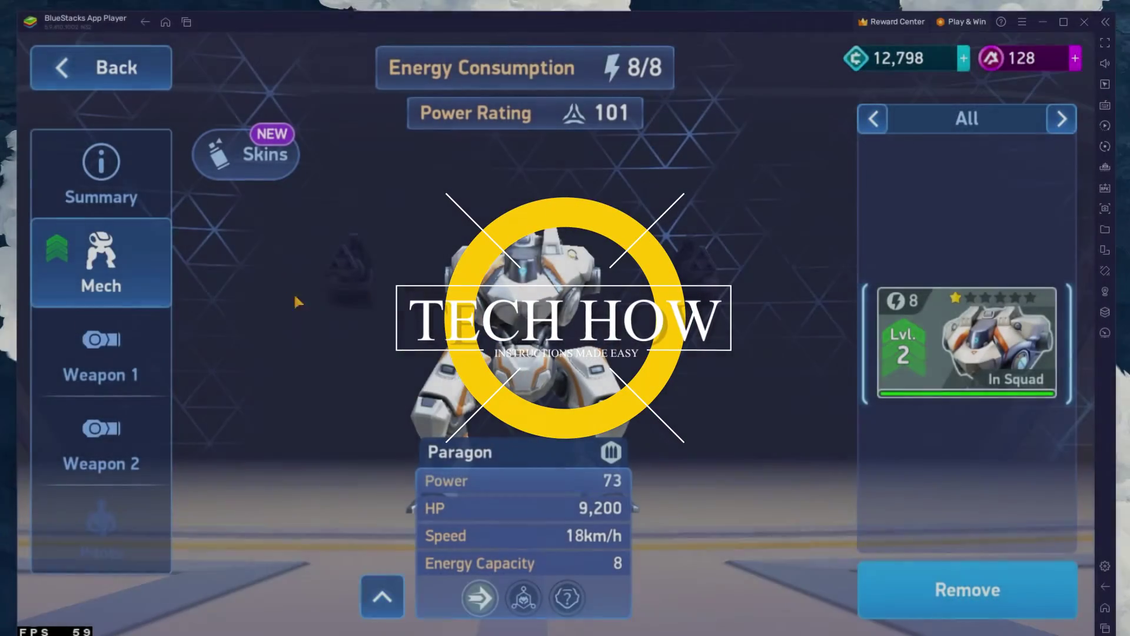
# - Equip the Spirit of Brazil skin on the Paragon mech and return to the hangar
pyautogui.click(246, 155)
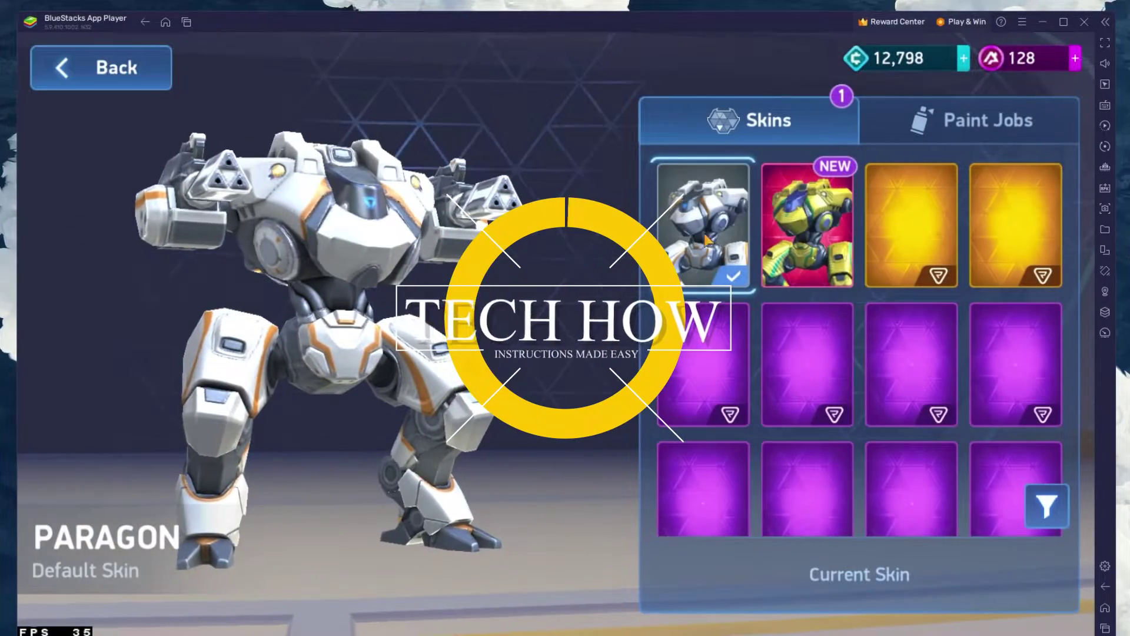
pyautogui.click(807, 226)
pyautogui.click(797, 572)
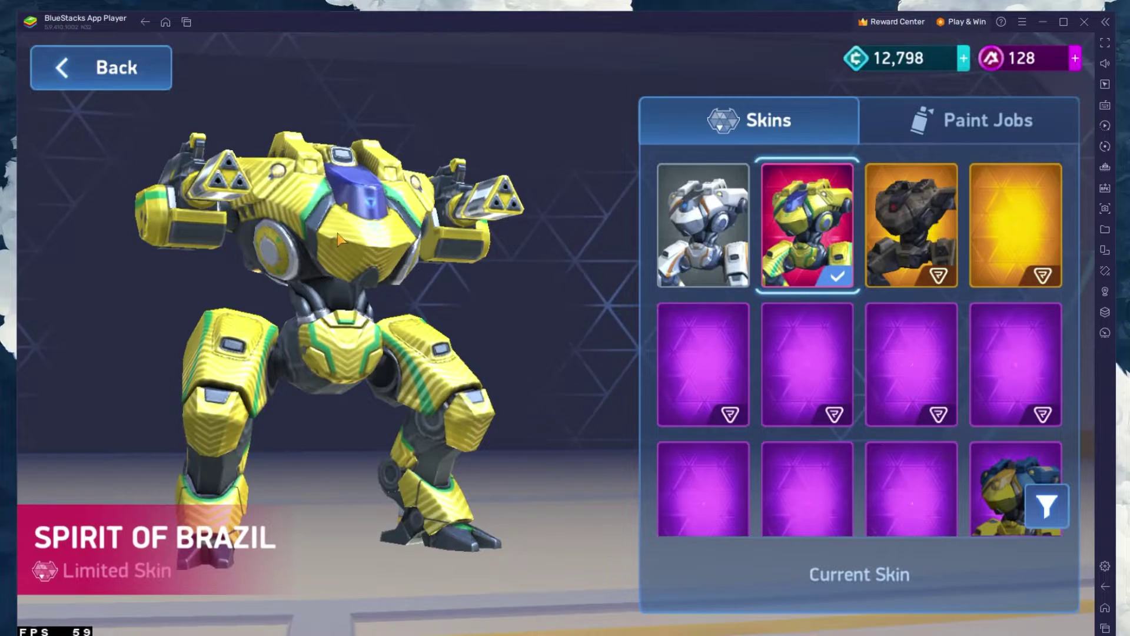
pyautogui.click(108, 76)
pyautogui.click(104, 76)
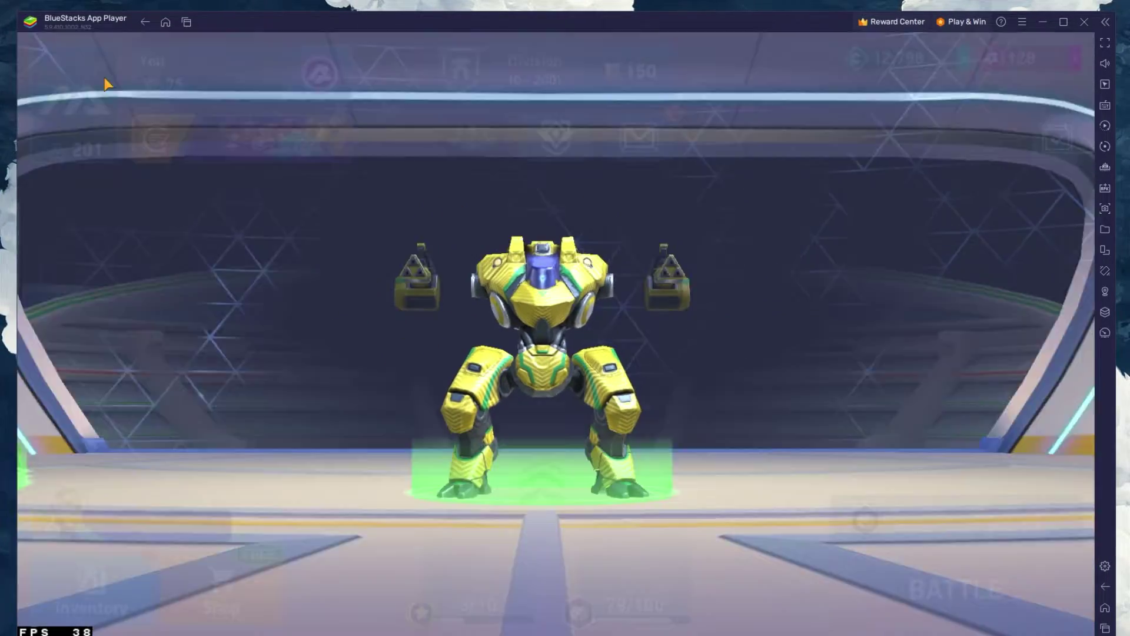
# - Claim the free Steel Crate from the shop's Flash Deals and leave the game for the emulator's home screen
pyautogui.click(182, 595)
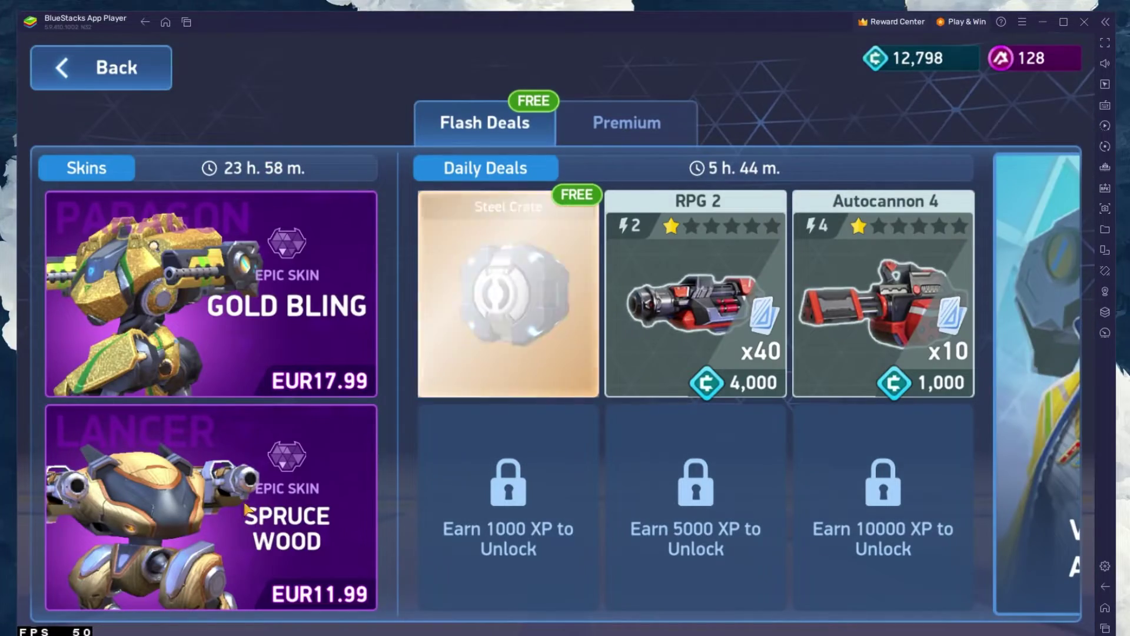
pyautogui.click(449, 249)
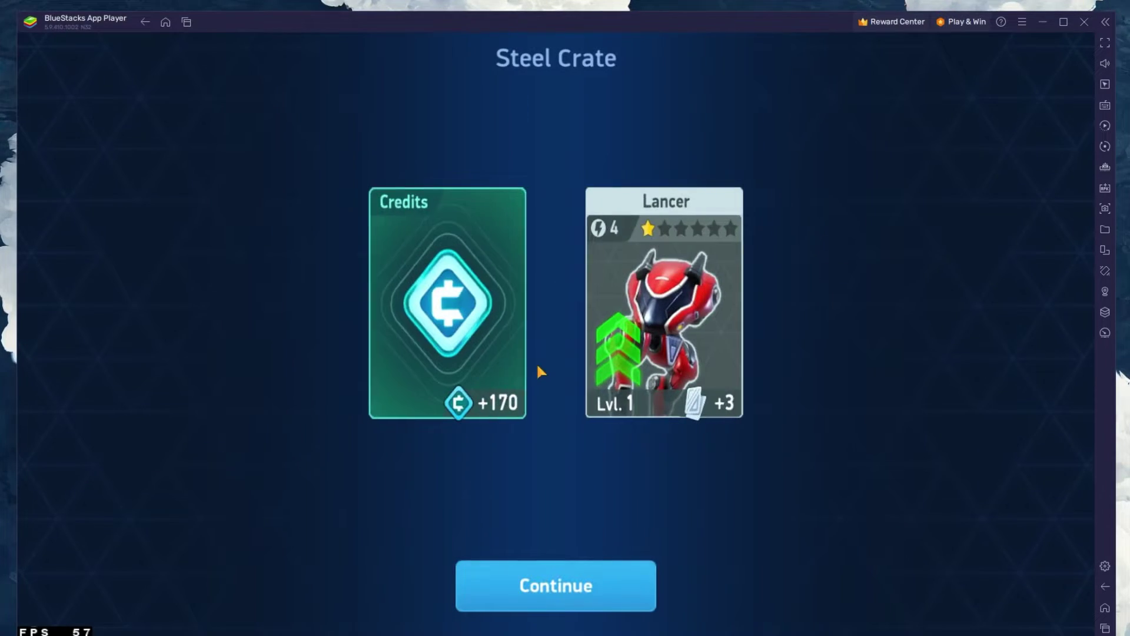
pyautogui.click(524, 585)
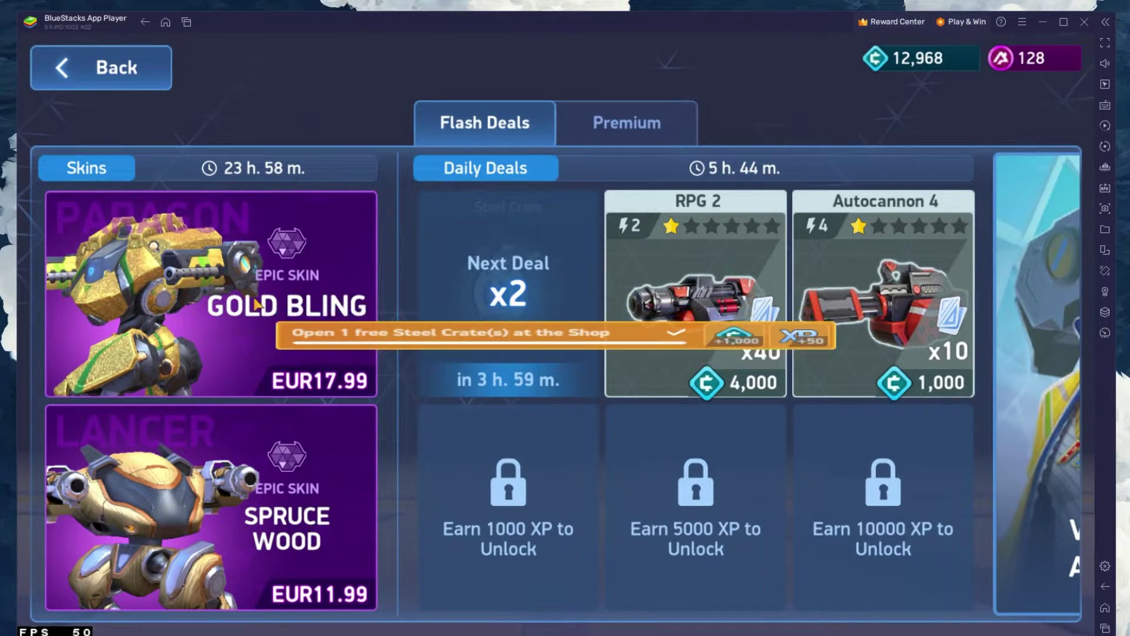
pyautogui.click(50, 63)
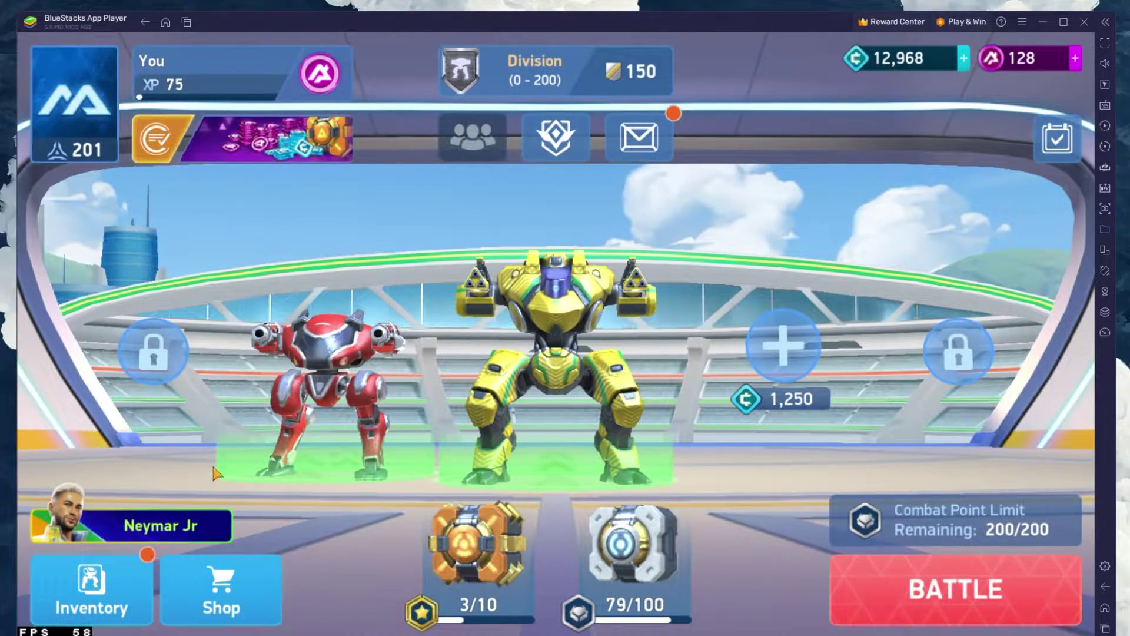
pyautogui.moveTo(215, 473); pyautogui.dragTo(65, 474)
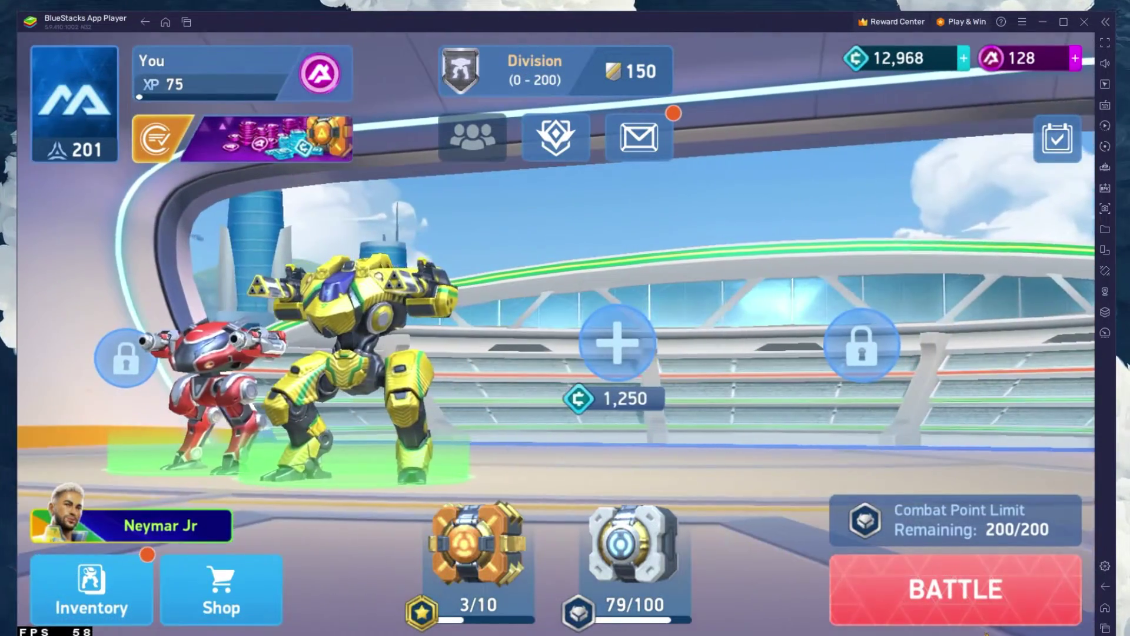
pyautogui.click(1104, 607)
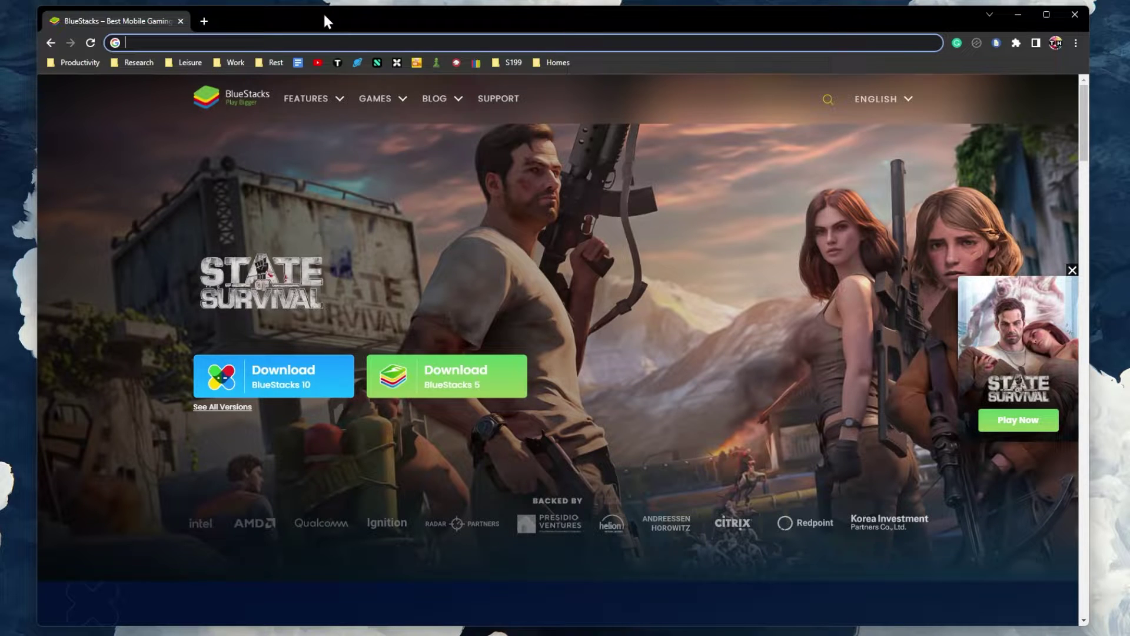
# - Download BlueStacks 5 from the BlueStacks website and launch the downloaded installer
pyautogui.click(1069, 271)
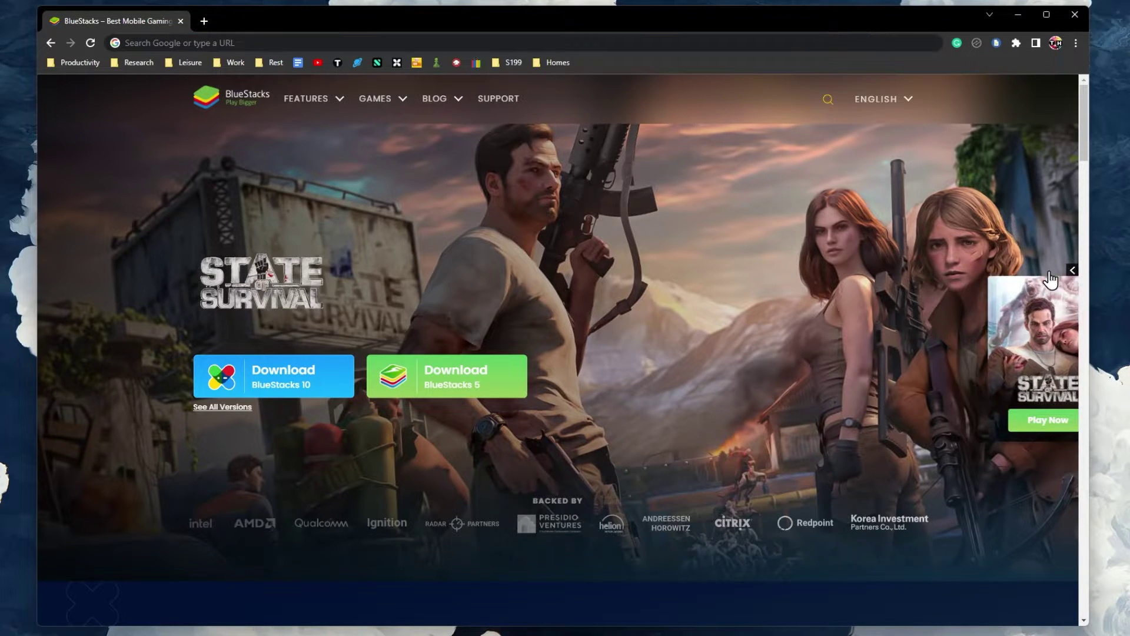
pyautogui.click(487, 384)
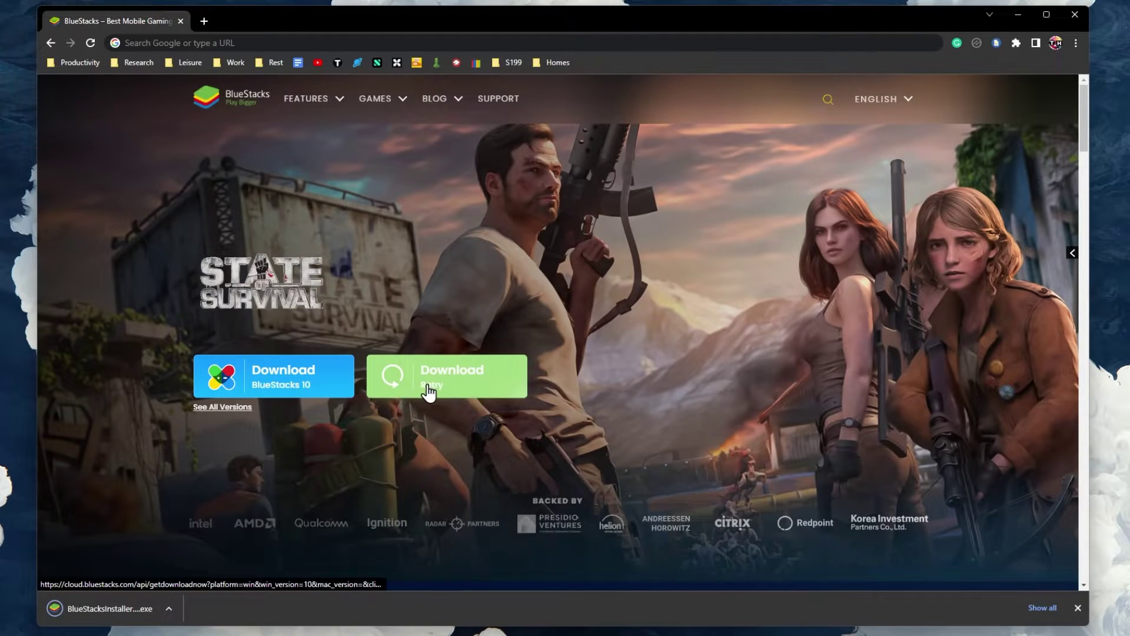
pyautogui.click(168, 608)
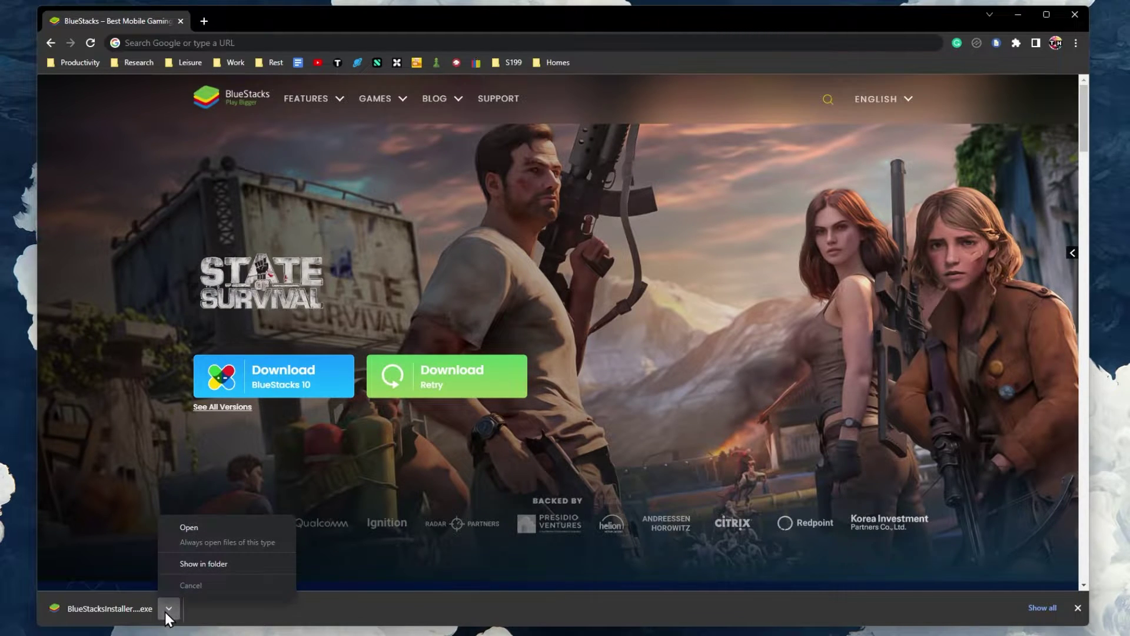
pyautogui.click(196, 527)
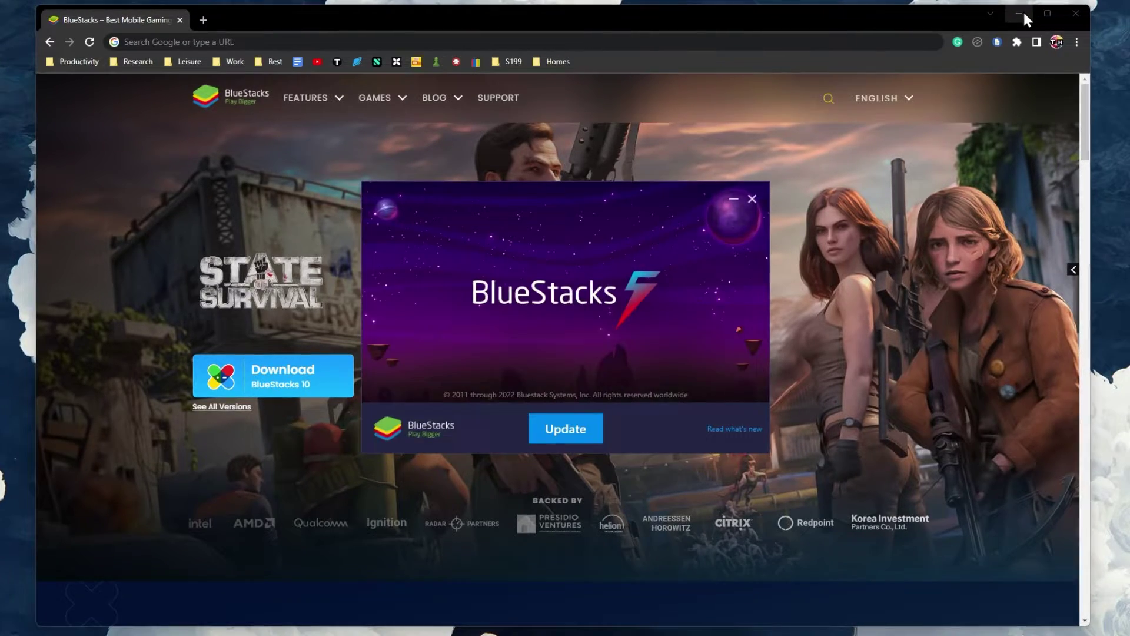
pyautogui.click(1019, 13)
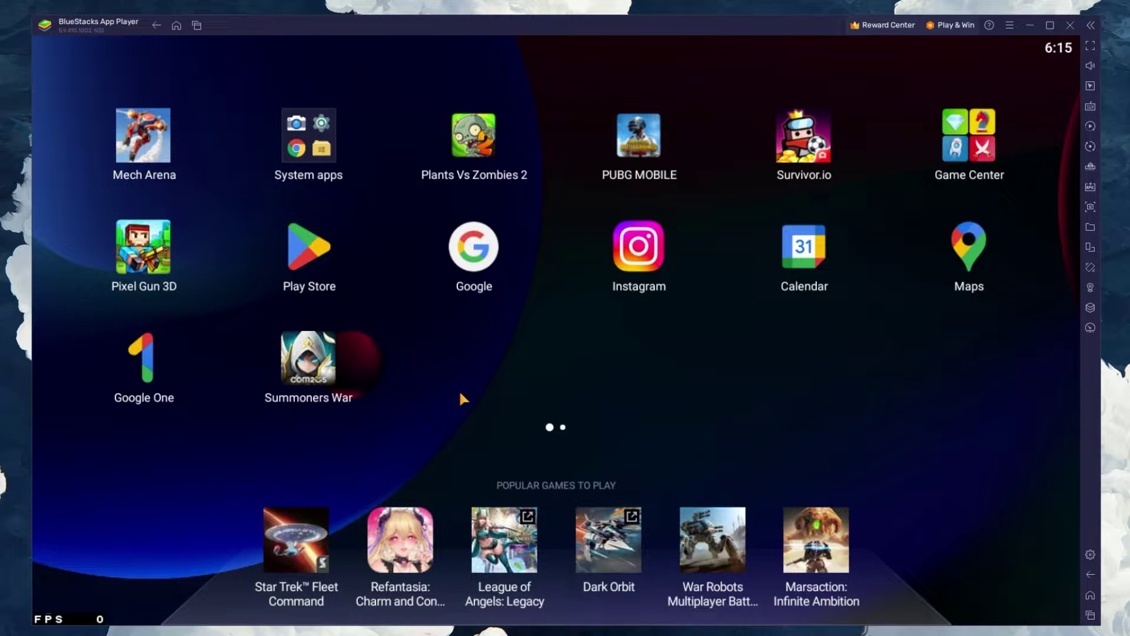
# - Find Mech Arena in the Play Store and look through its store page, including the game screenshots
pyautogui.click(315, 251)
pyautogui.click(295, 105)
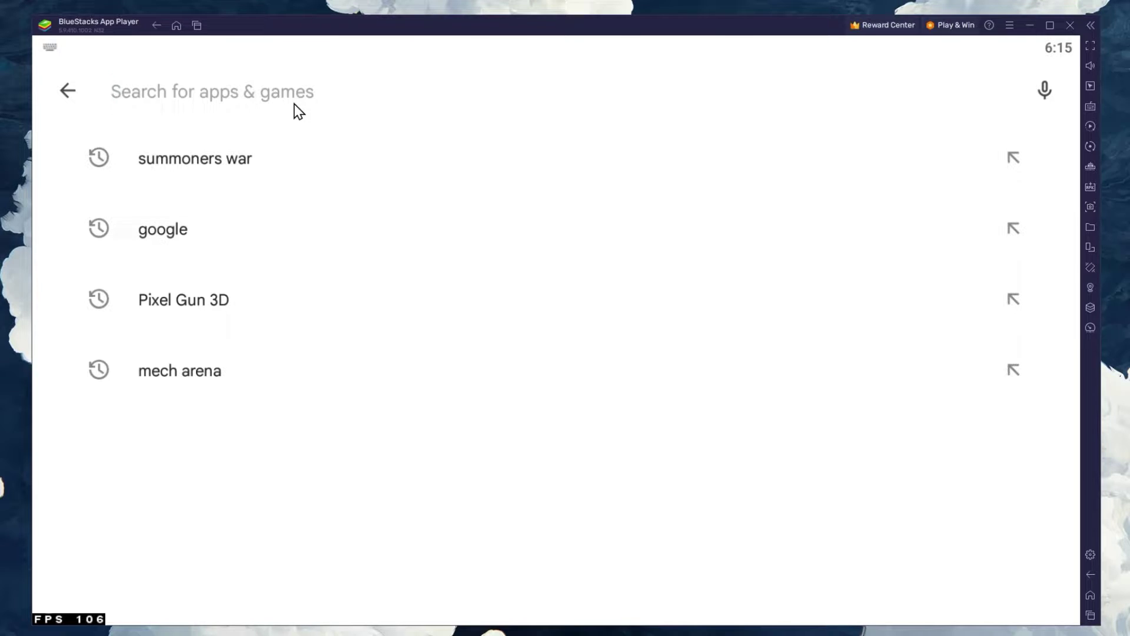
pyautogui.write('mech')
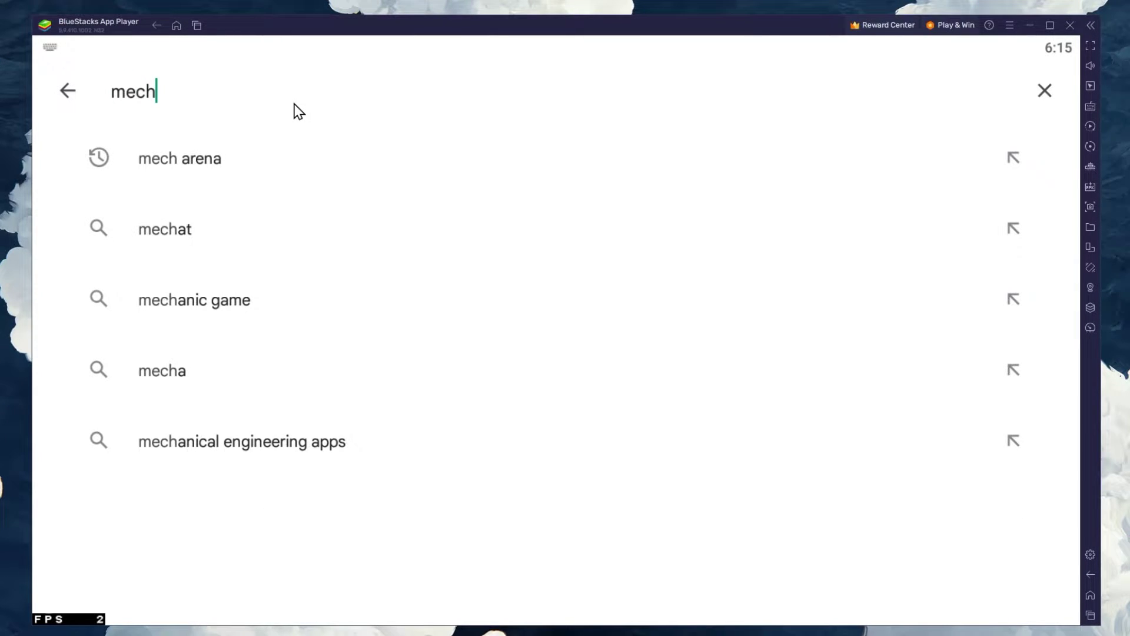
pyautogui.click(281, 158)
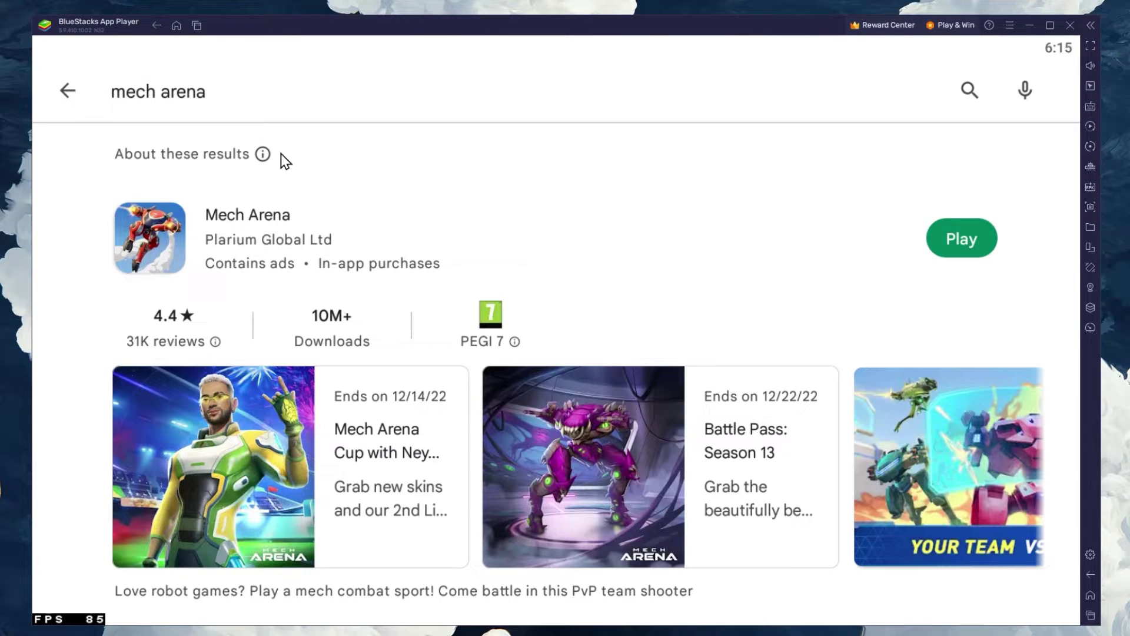
pyautogui.click(163, 216)
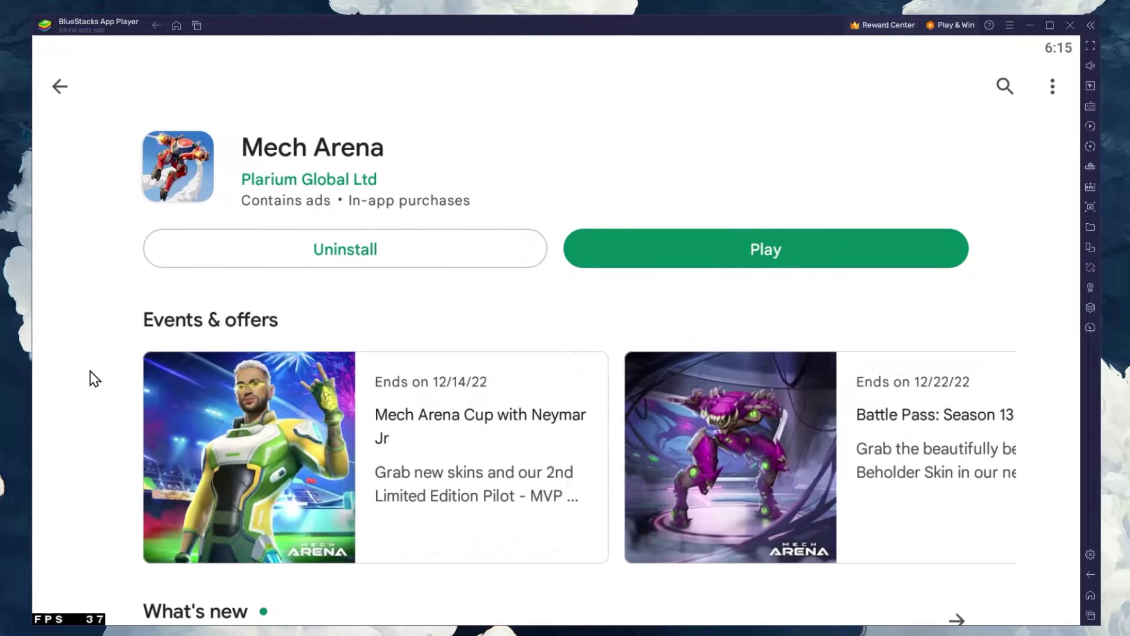
pyautogui.moveTo(115, 408); pyautogui.dragTo(111, 143)
pyautogui.moveTo(101, 285); pyautogui.dragTo(111, 172)
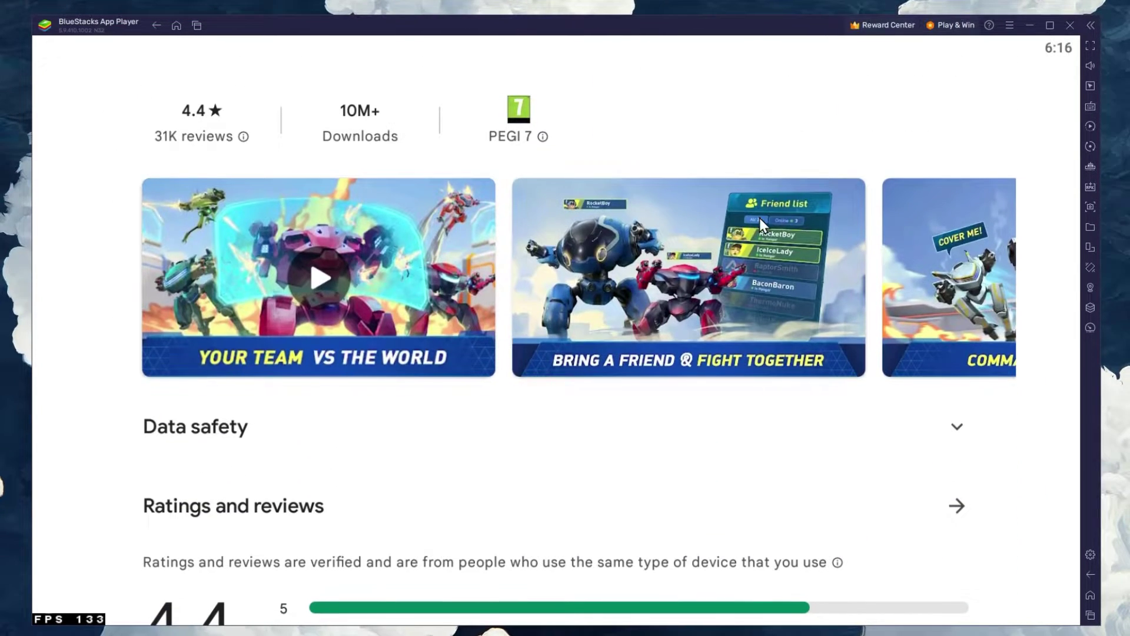
pyautogui.moveTo(589, 247); pyautogui.dragTo(222, 238)
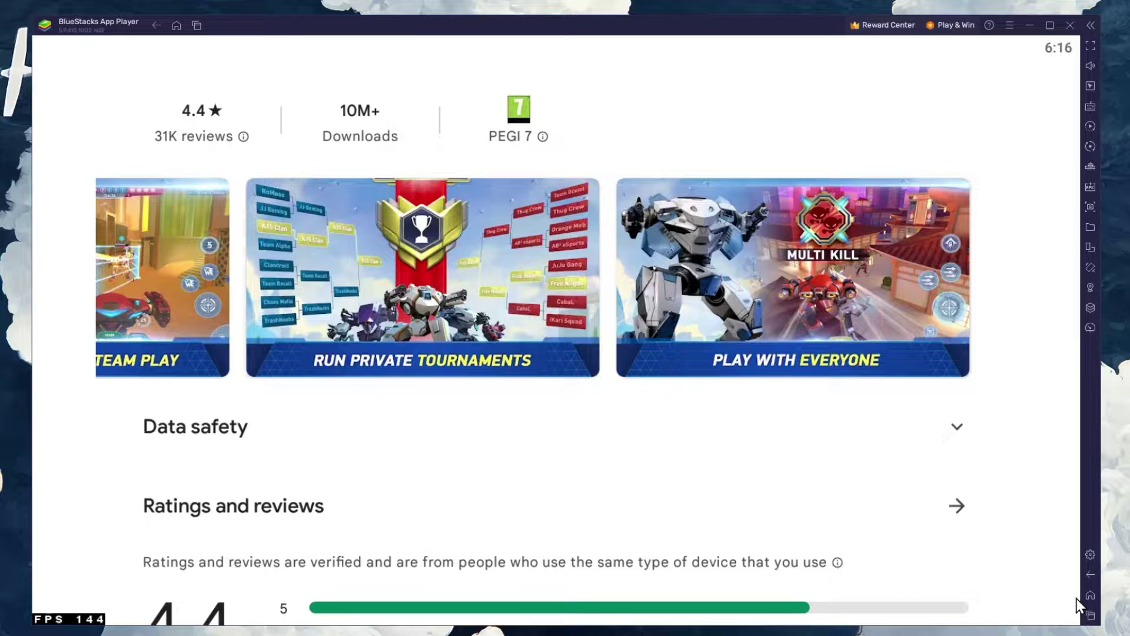
pyautogui.click(1090, 594)
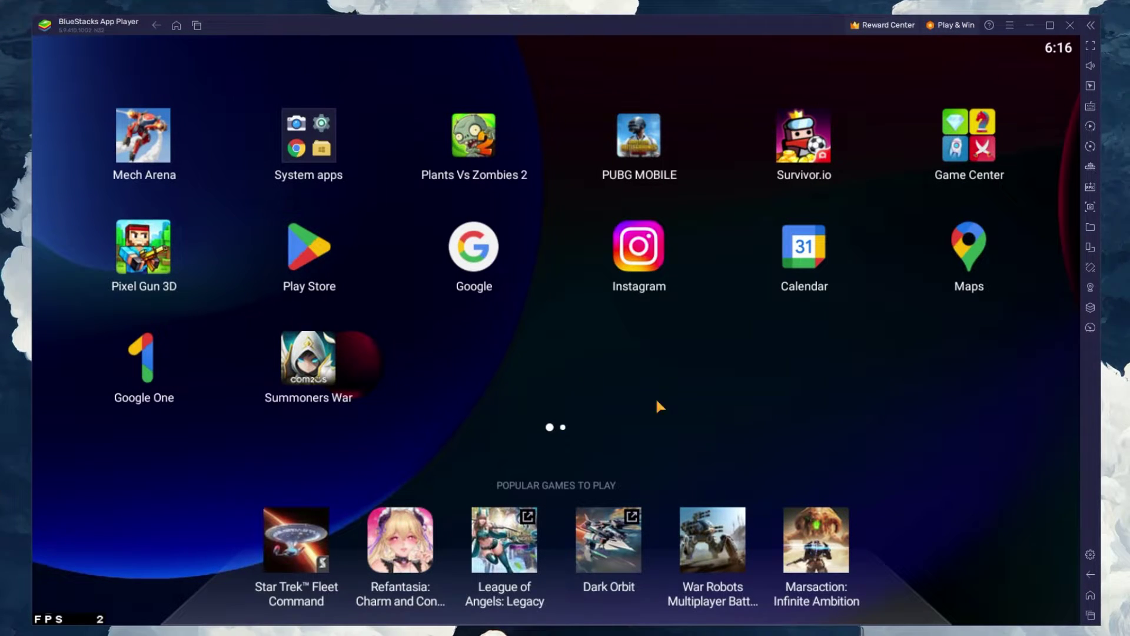
# - Open the emulator's Performance settings and review the available CPU allocation options
pyautogui.click(1090, 555)
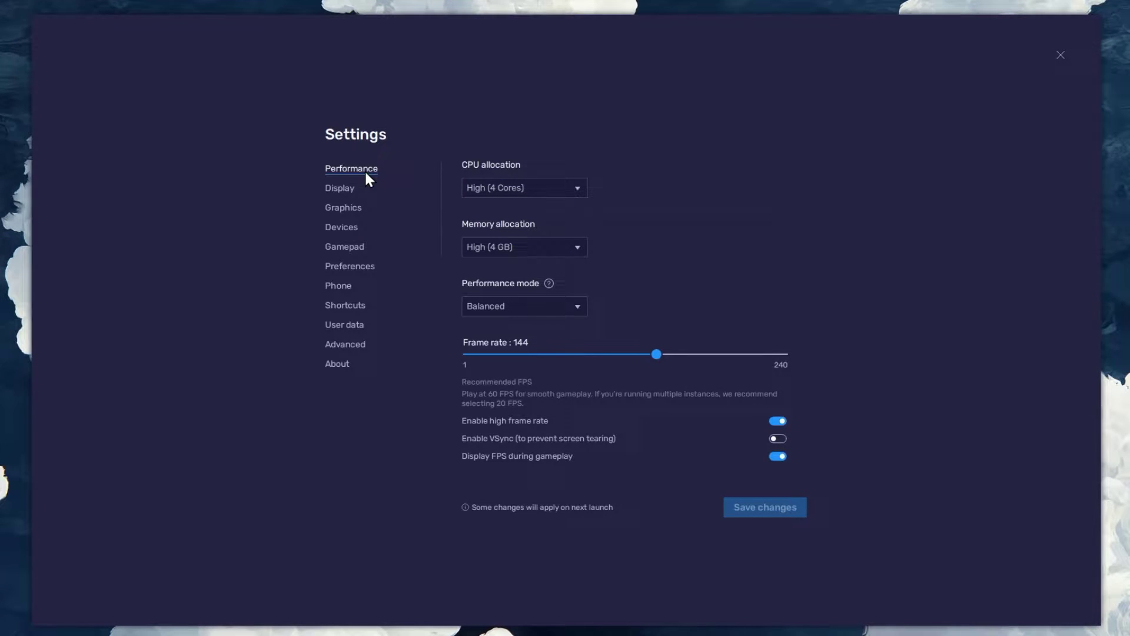
pyautogui.click(586, 191)
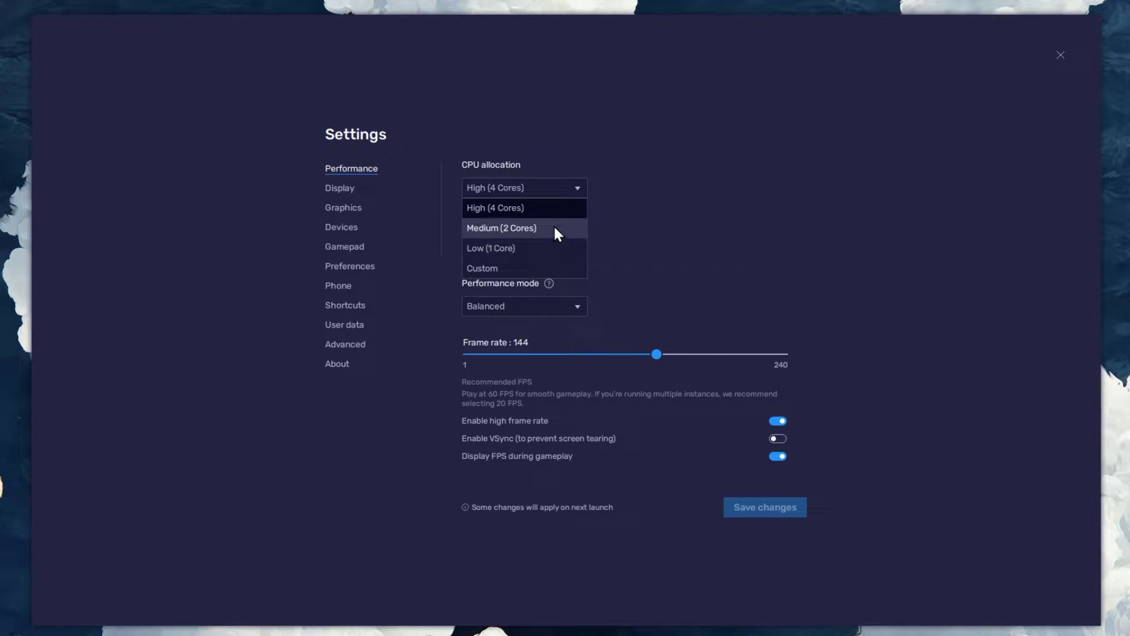
pyautogui.click(572, 186)
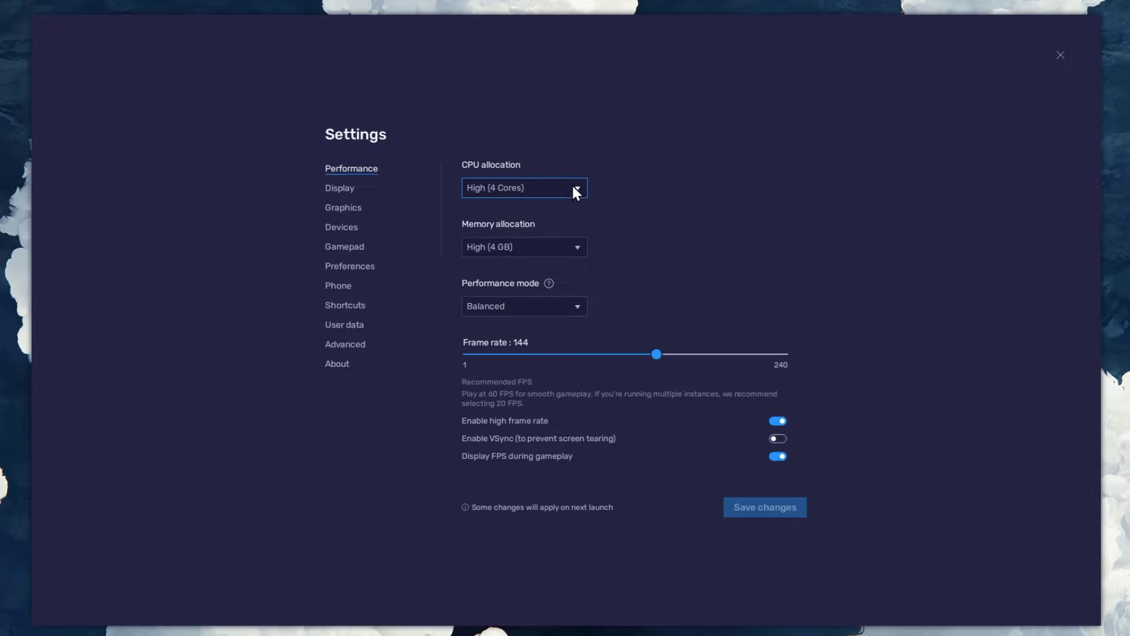
# - Try the Custom (MB) memory allocation and set it back to High (4 GB)
pyautogui.click(579, 246)
pyautogui.click(502, 327)
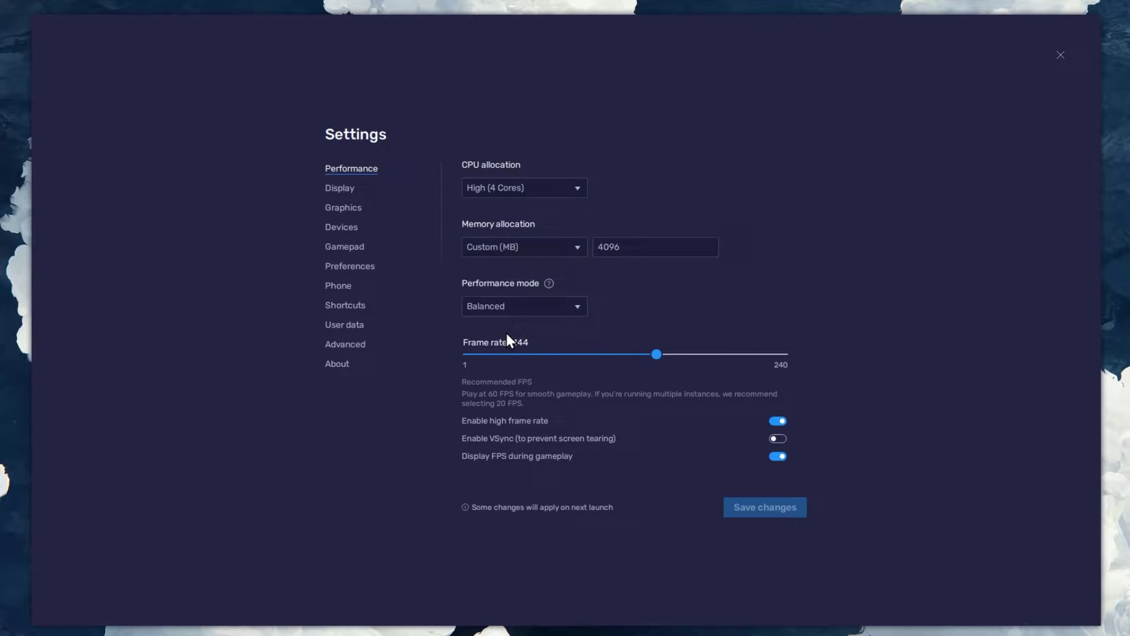
pyautogui.click(599, 250)
pyautogui.click(568, 246)
pyautogui.click(552, 265)
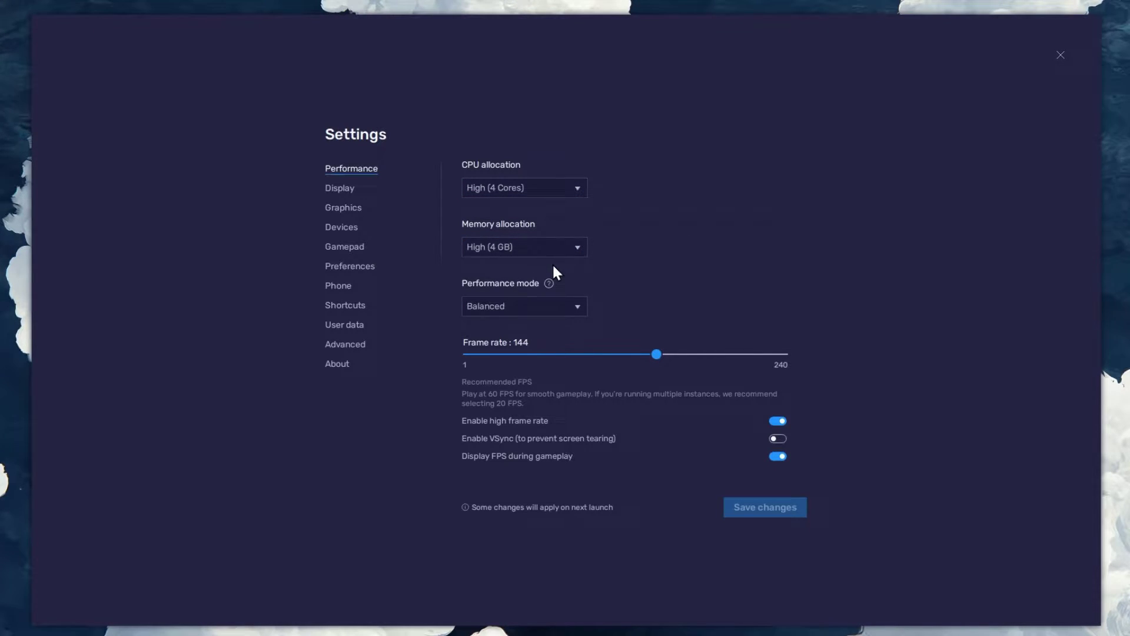
# - Review the available options for memory allocation and performance mode without changing them
pyautogui.click(564, 246)
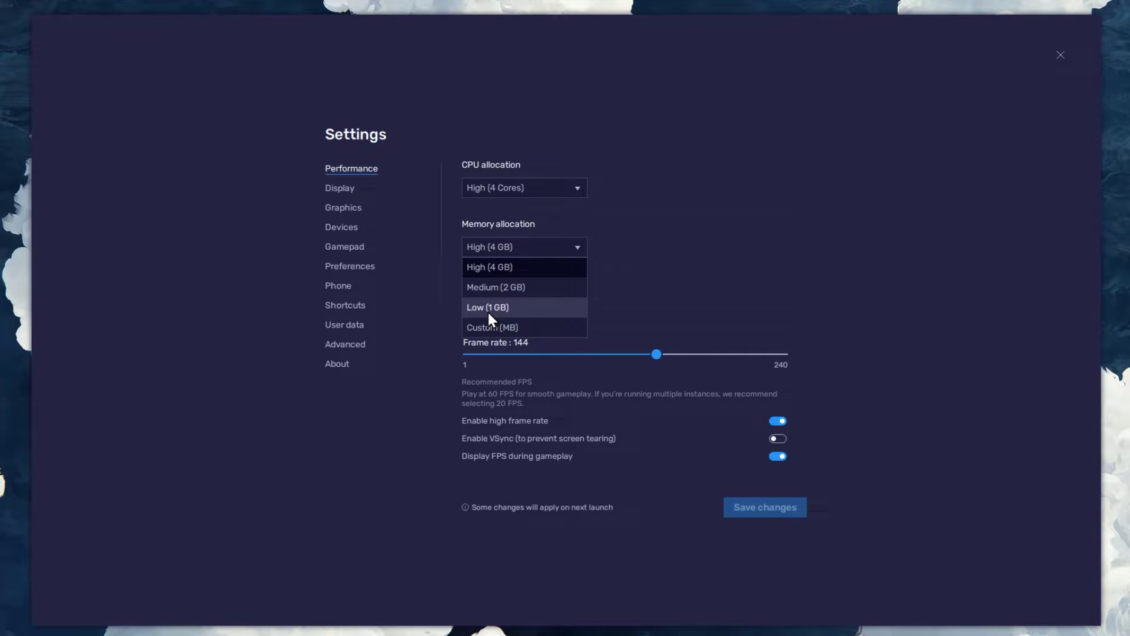
pyautogui.click(580, 249)
pyautogui.click(577, 307)
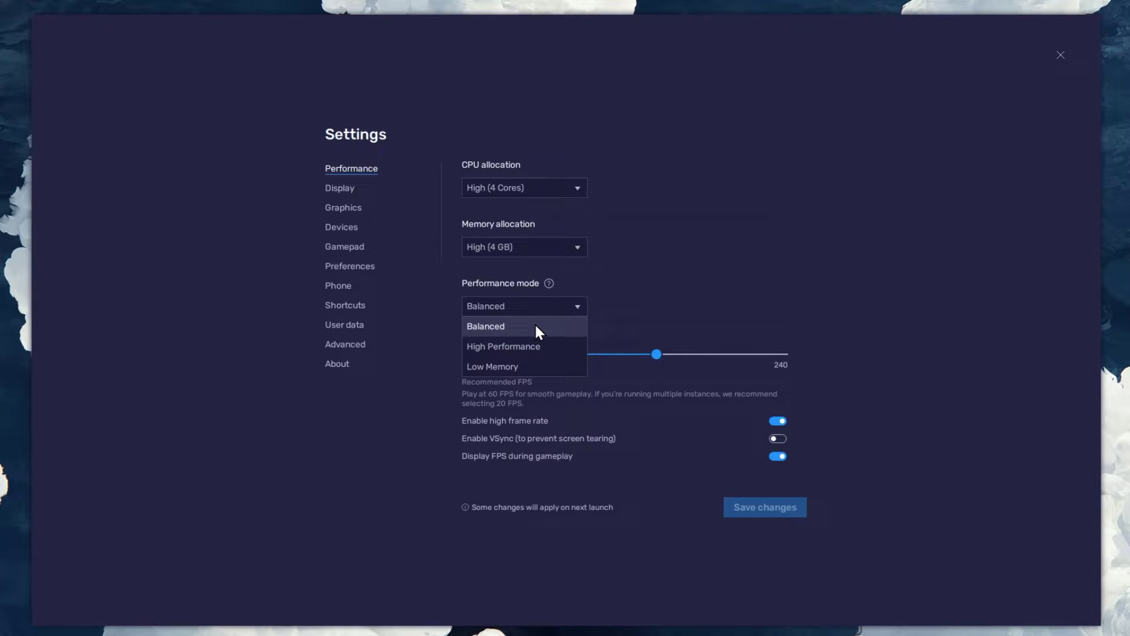
pyautogui.click(577, 313)
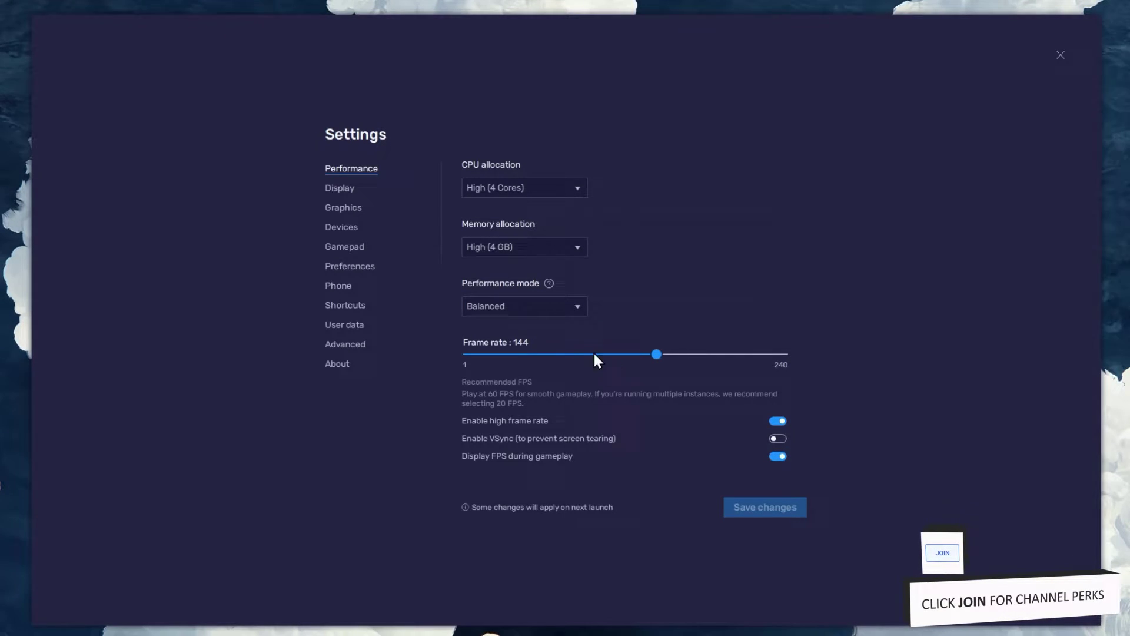
# - Switch high frame rate off and on again, and set the frame rate to 144
pyautogui.click(775, 420)
pyautogui.click(774, 420)
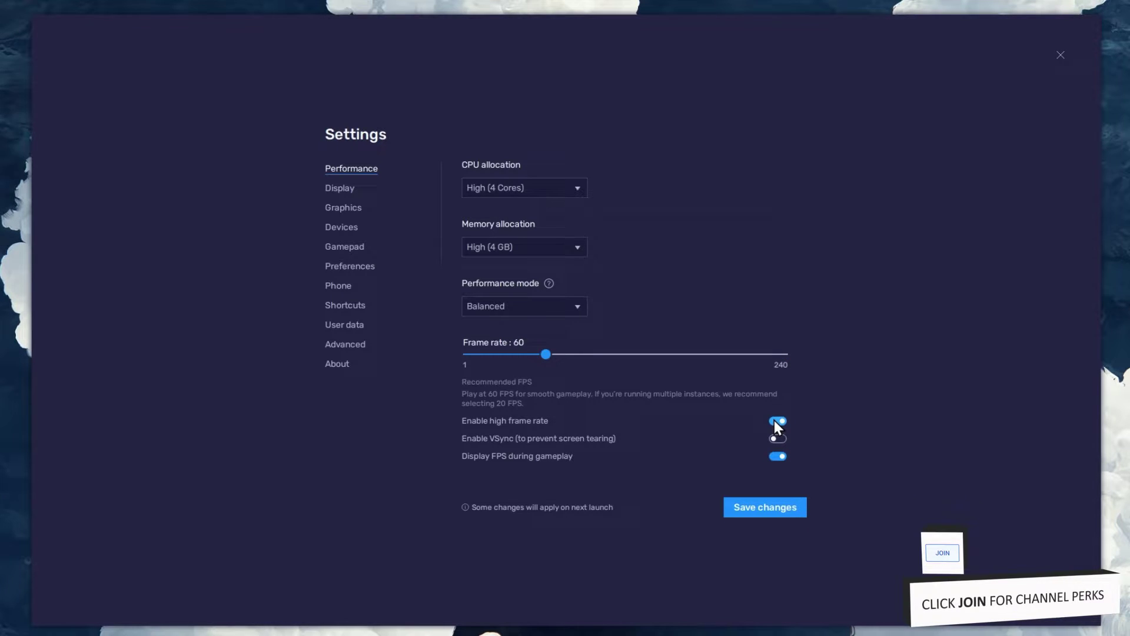
pyautogui.moveTo(635, 354); pyautogui.dragTo(657, 355)
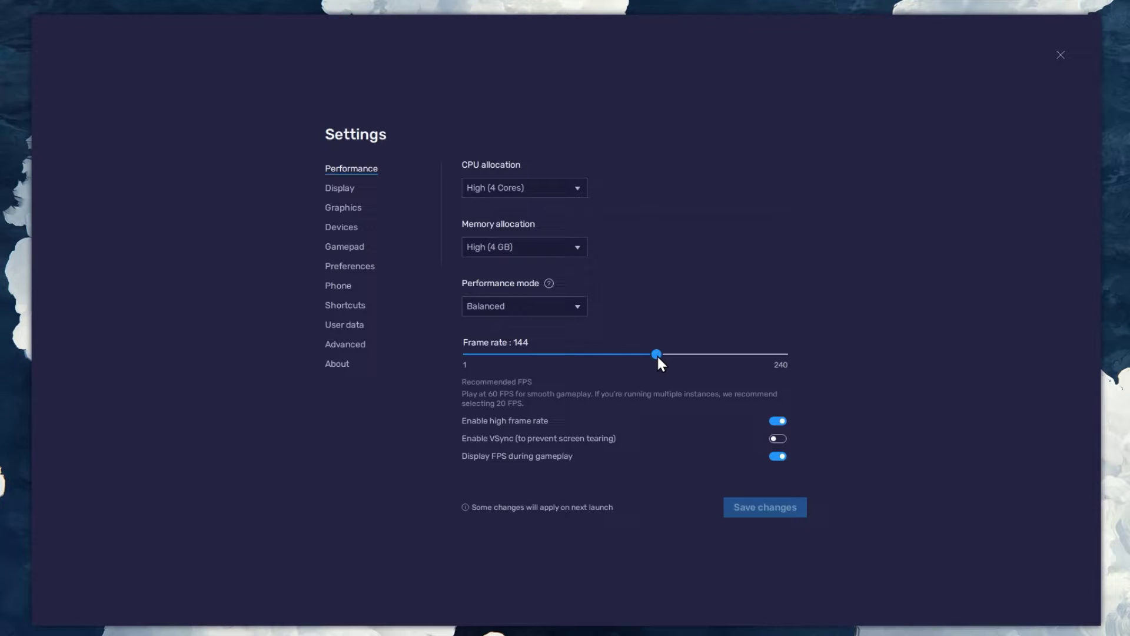
# - Open the Windows advanced display settings to check the monitor's refresh rate
pyautogui.rightClick(11, 328)
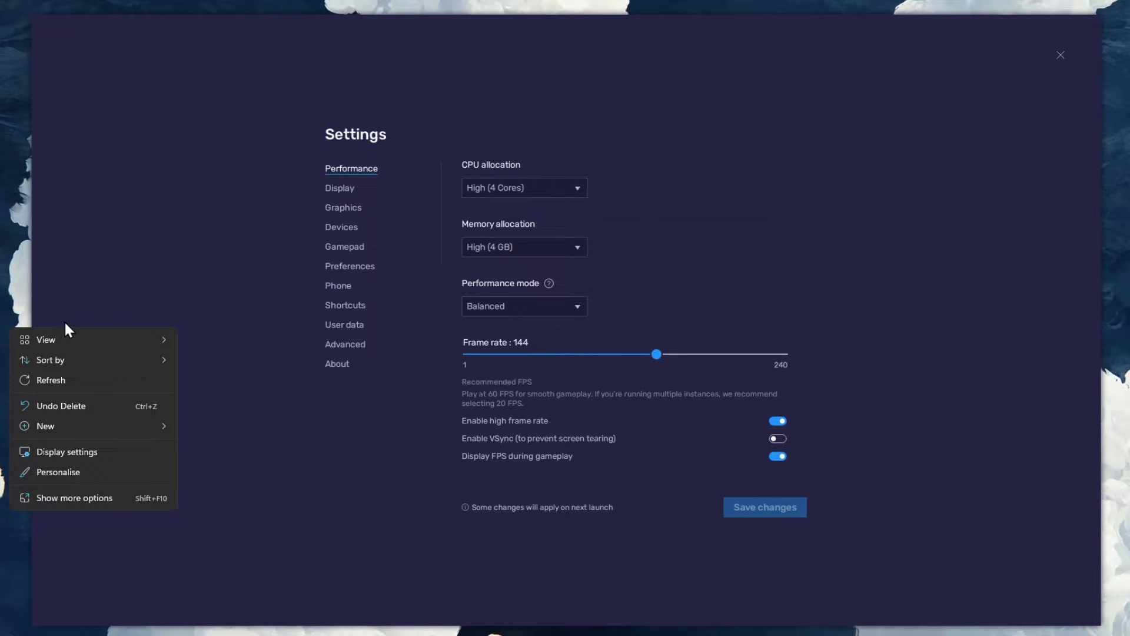
pyautogui.click(172, 452)
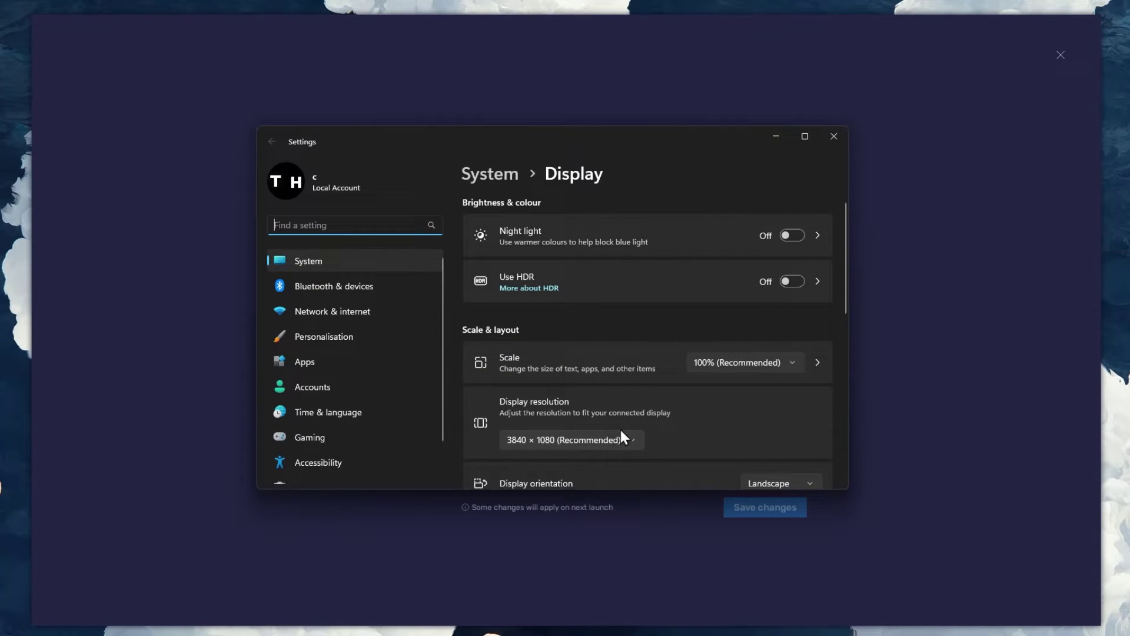
pyautogui.moveTo(846, 288); pyautogui.dragTo(835, 430)
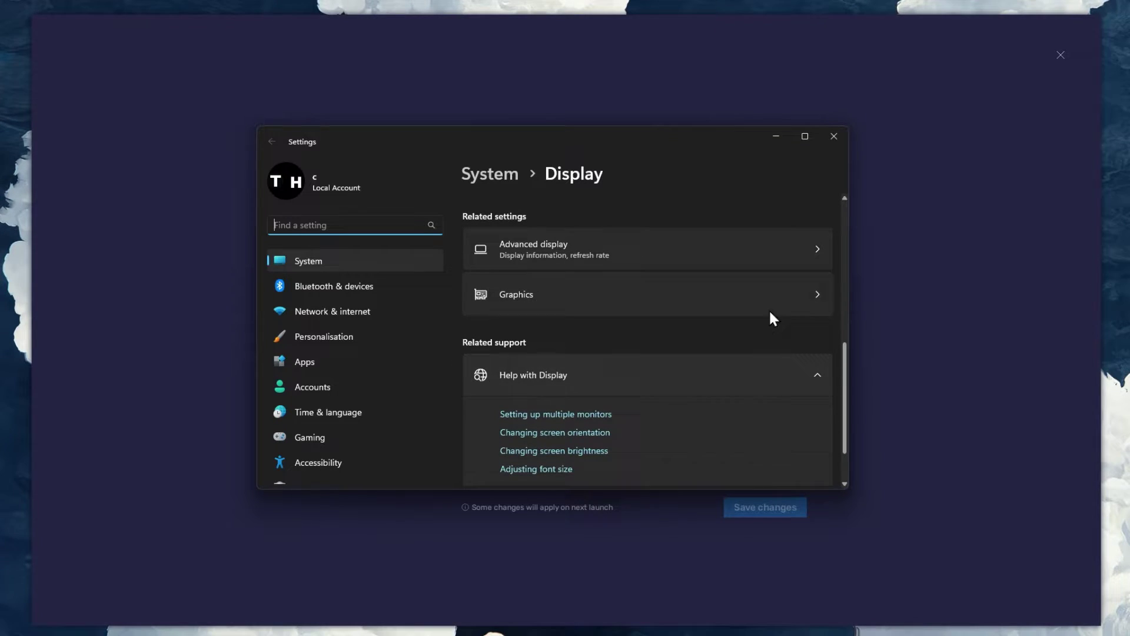
pyautogui.click(607, 266)
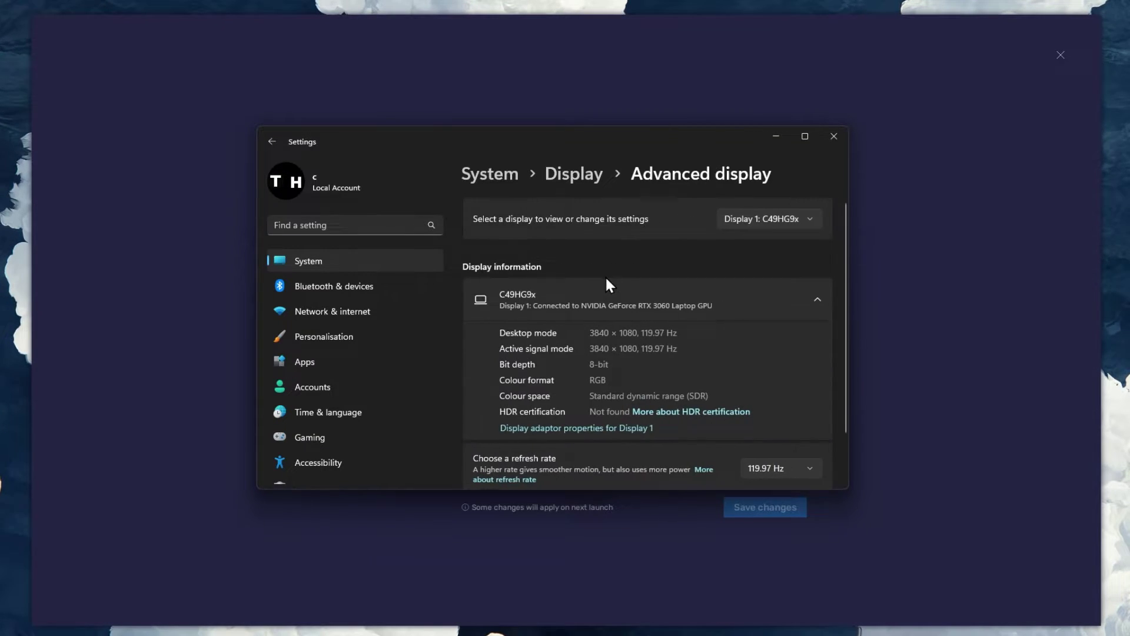
# - Check which refresh rates the monitor offers in the advanced display settings, then close the Windows settings
pyautogui.scroll(-1, 714, 328)
pyautogui.click(771, 409)
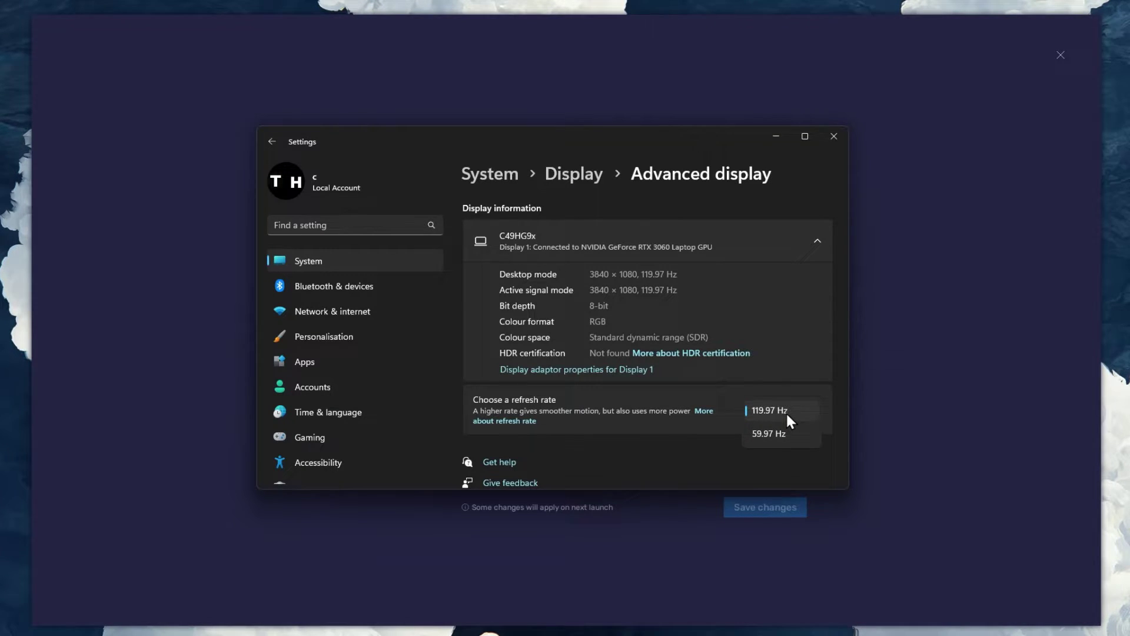
pyautogui.click(722, 433)
pyautogui.click(834, 135)
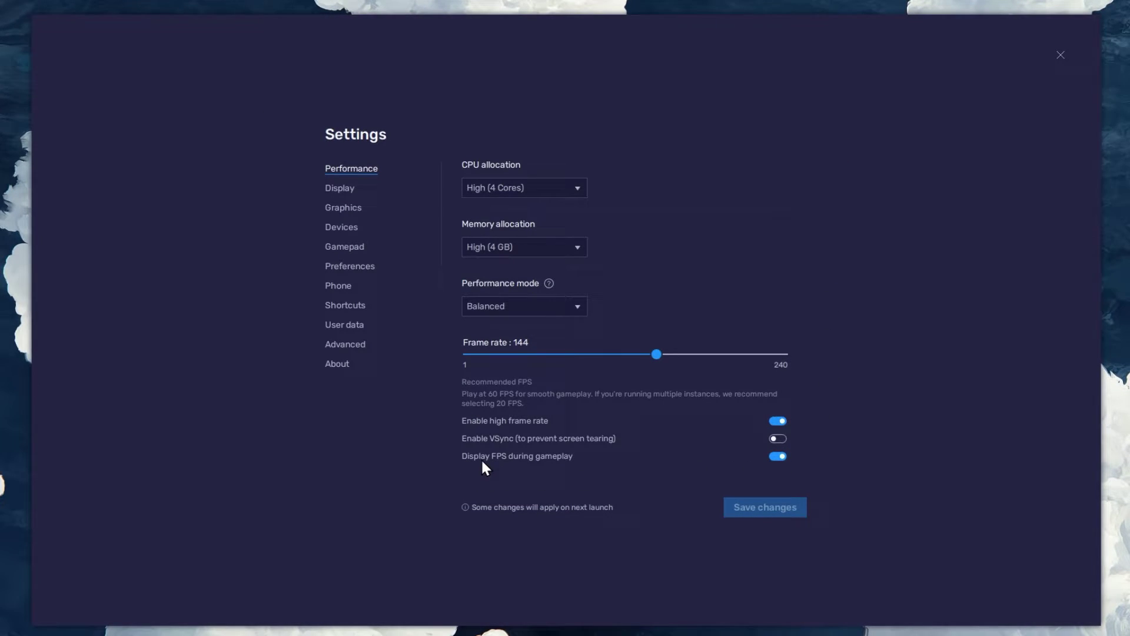
# - Try the 1920 x 1080 landscape resolution in the emulator's display settings and set it back to 1600 x 900
pyautogui.click(340, 188)
pyautogui.click(486, 190)
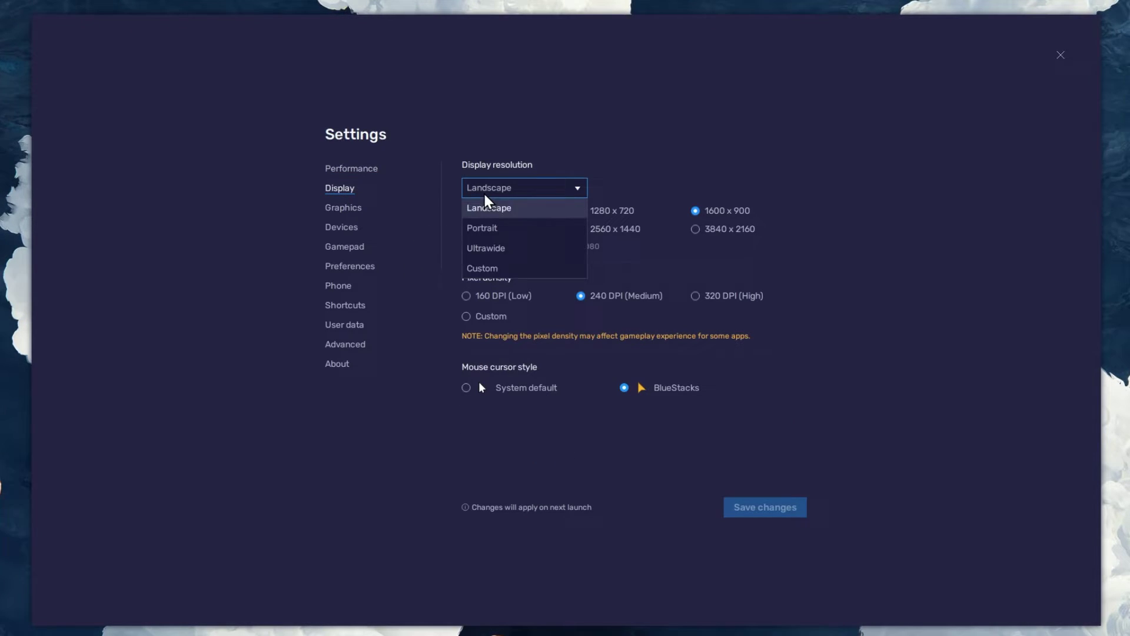
pyautogui.click(484, 209)
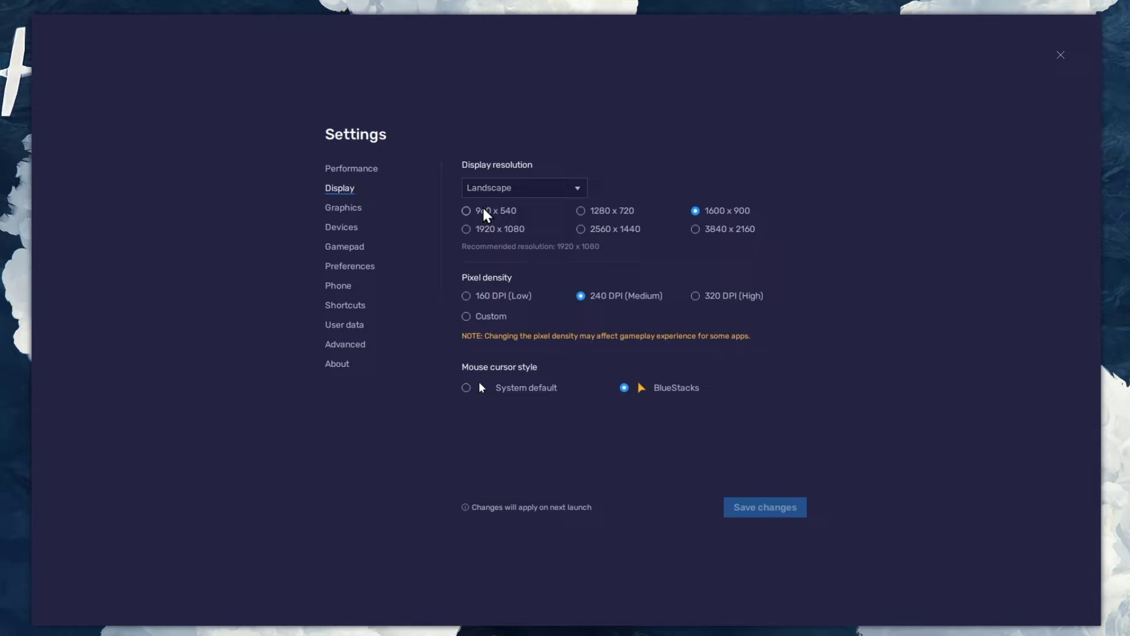
pyautogui.click(475, 234)
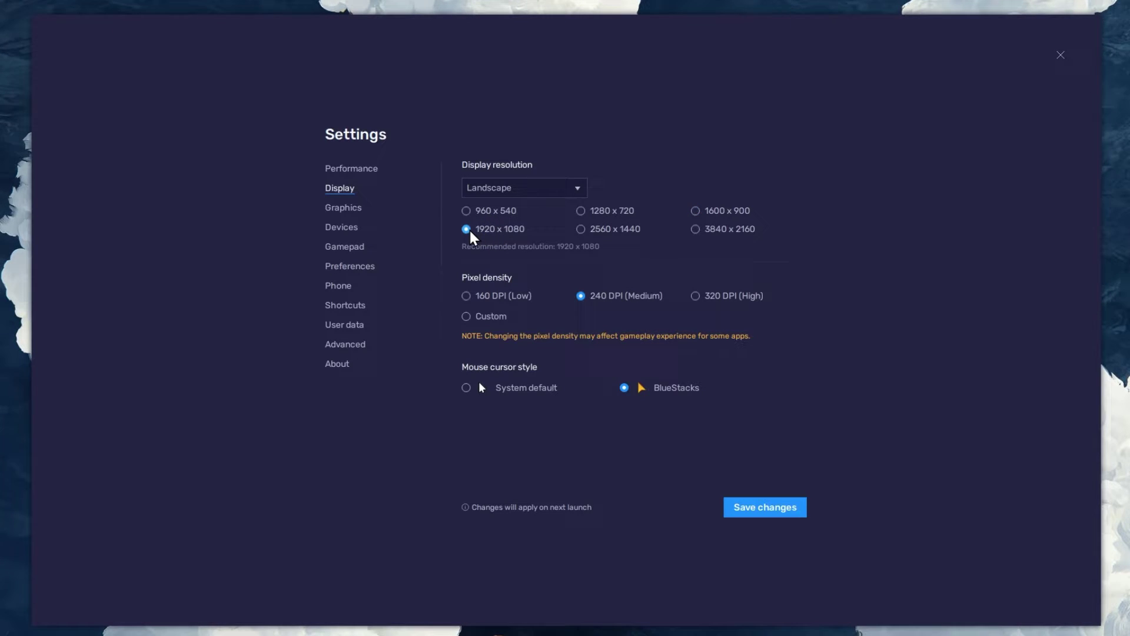
pyautogui.click(699, 212)
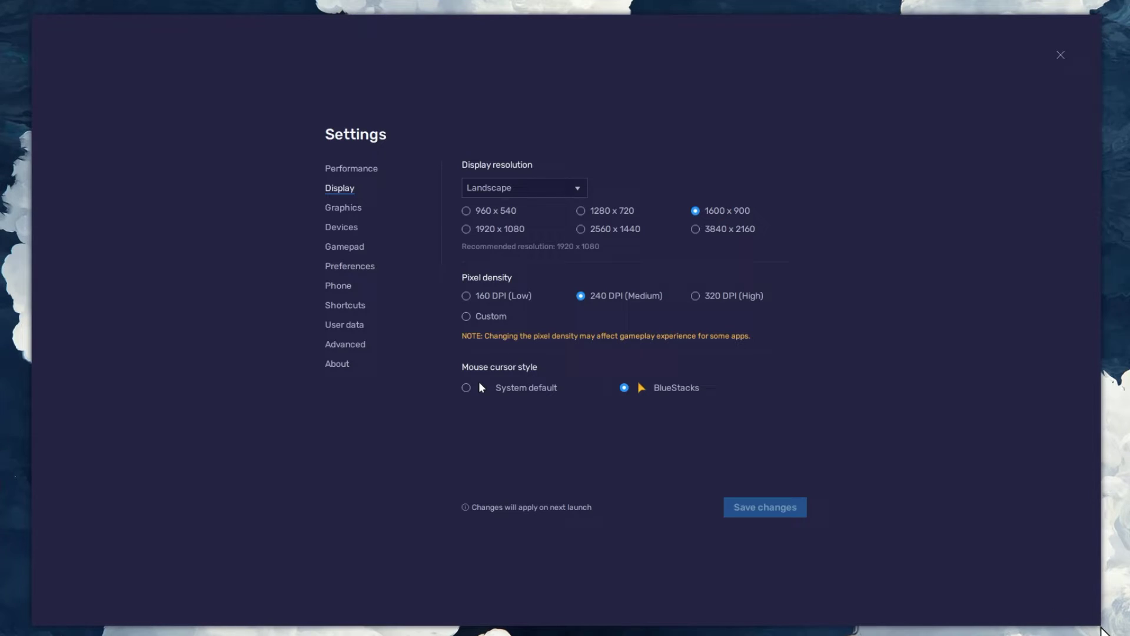
# - Close the emulator settings and launch Mech Arena from the home screen
pyautogui.click(1061, 55)
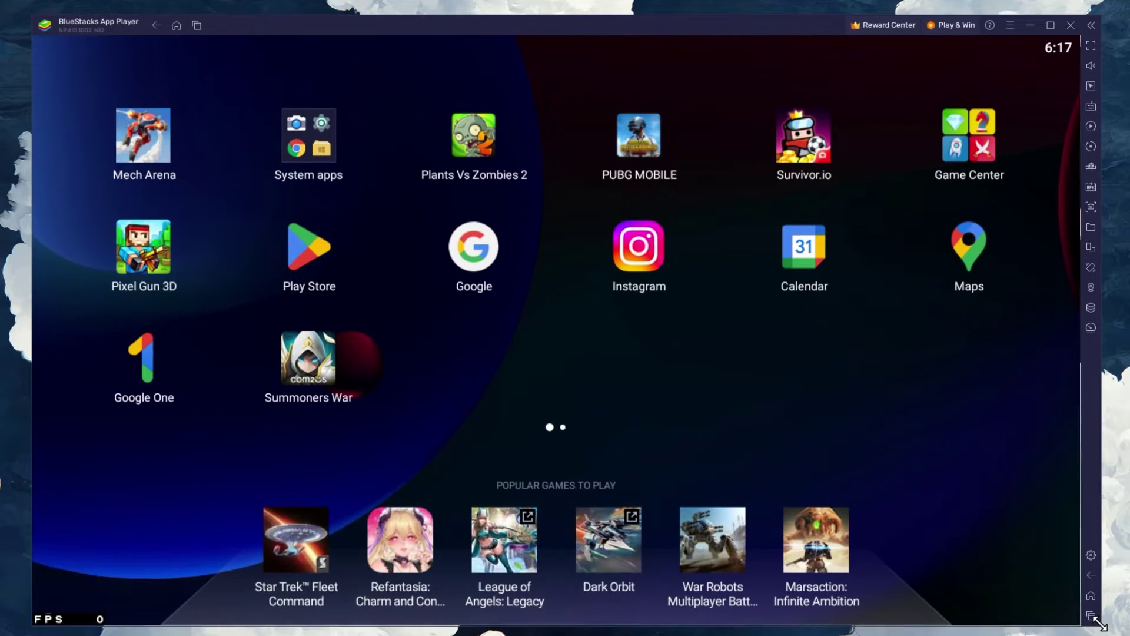
pyautogui.click(143, 136)
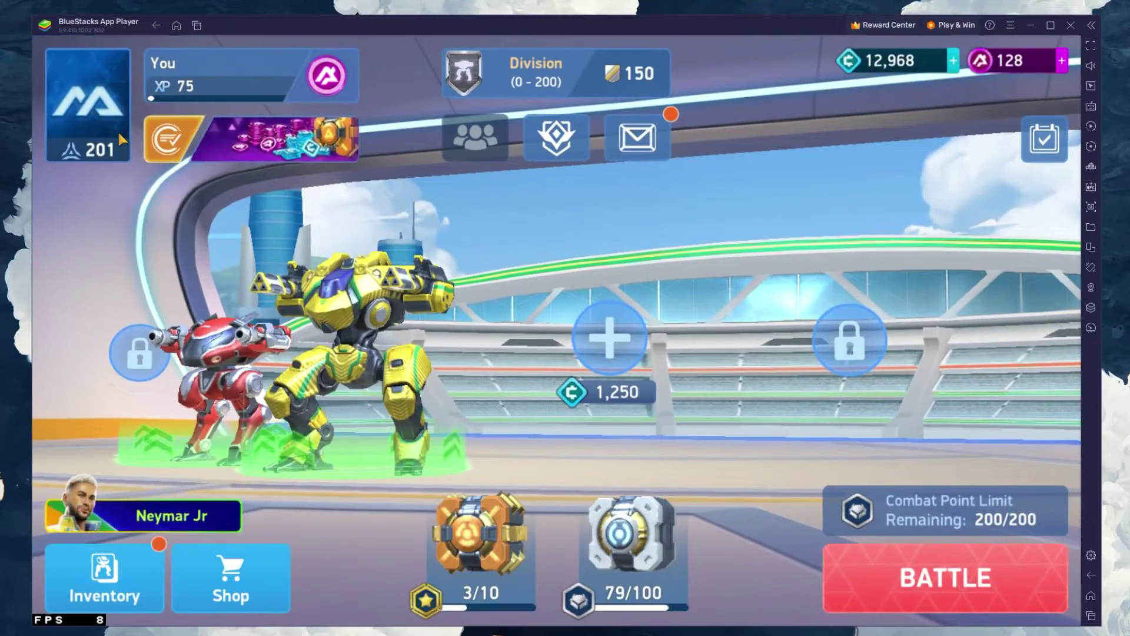
# - Look at the player profile and the mech slot purchase offer, returning to the hangar without buying anything
pyautogui.click(118, 129)
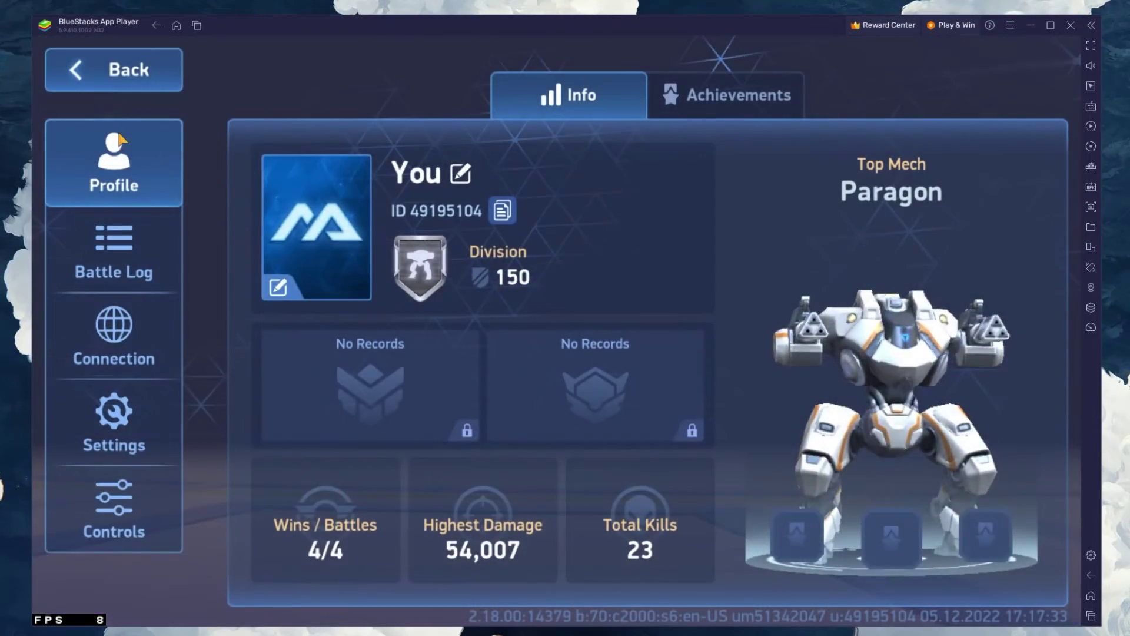
pyautogui.click(104, 76)
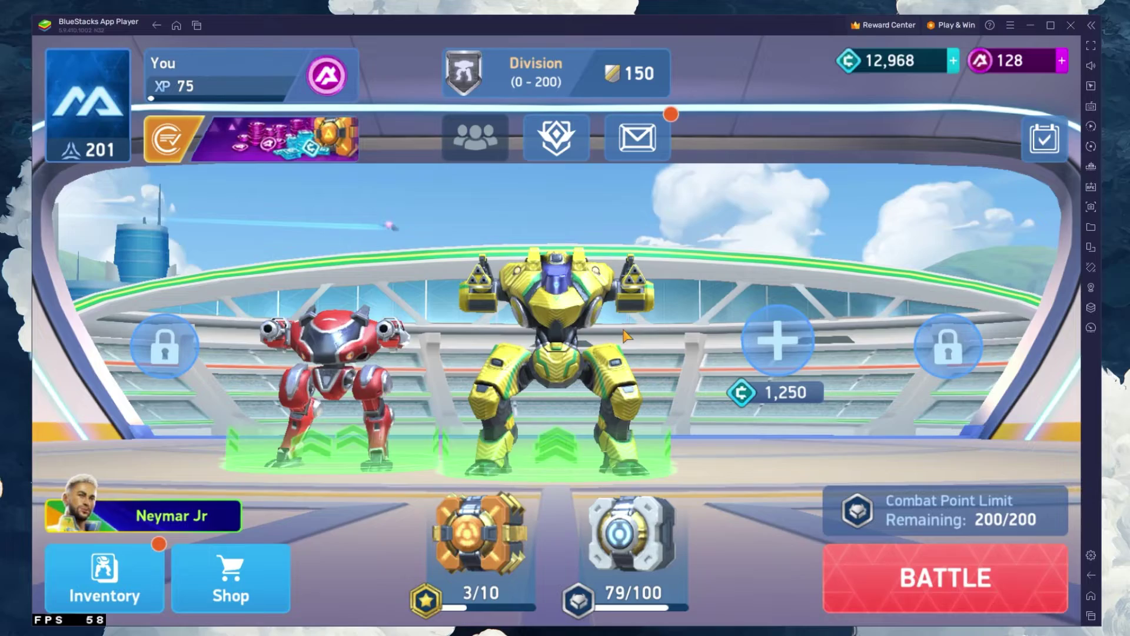
pyautogui.click(772, 341)
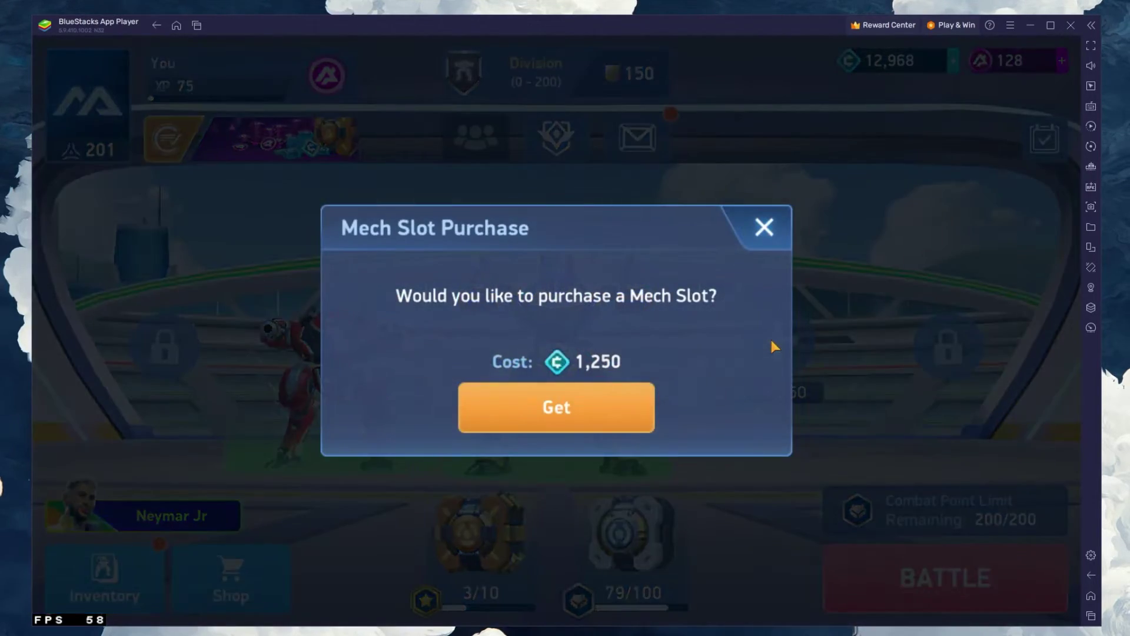
pyautogui.click(763, 228)
# - Enable the on-screen controls in the emulator's game controls and close the game controls
pyautogui.click(1091, 105)
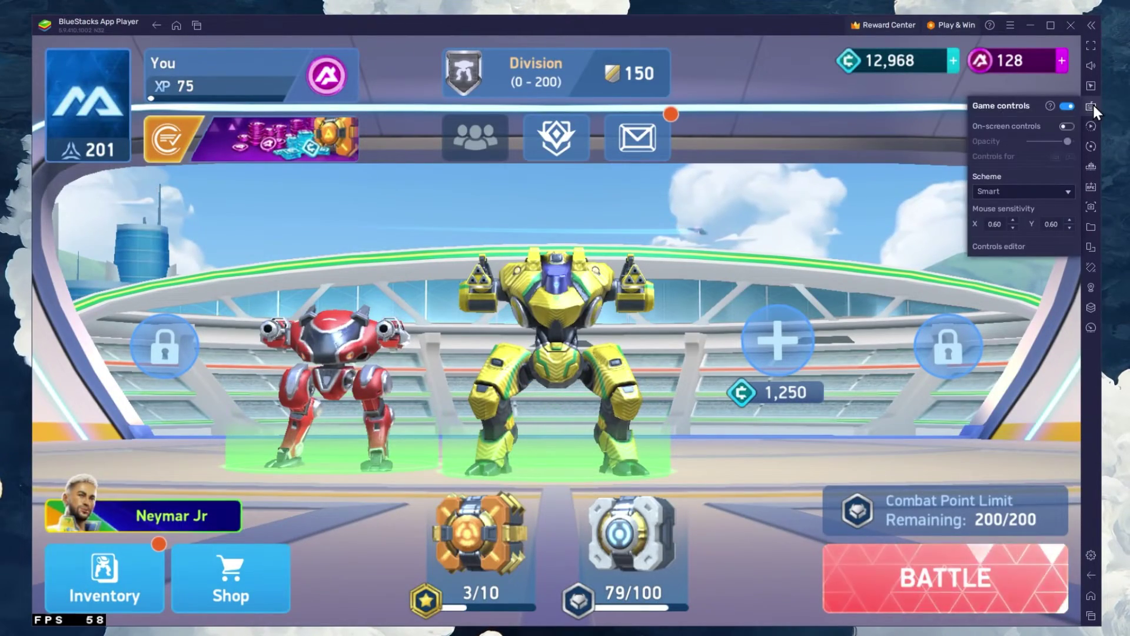
pyautogui.click(1063, 126)
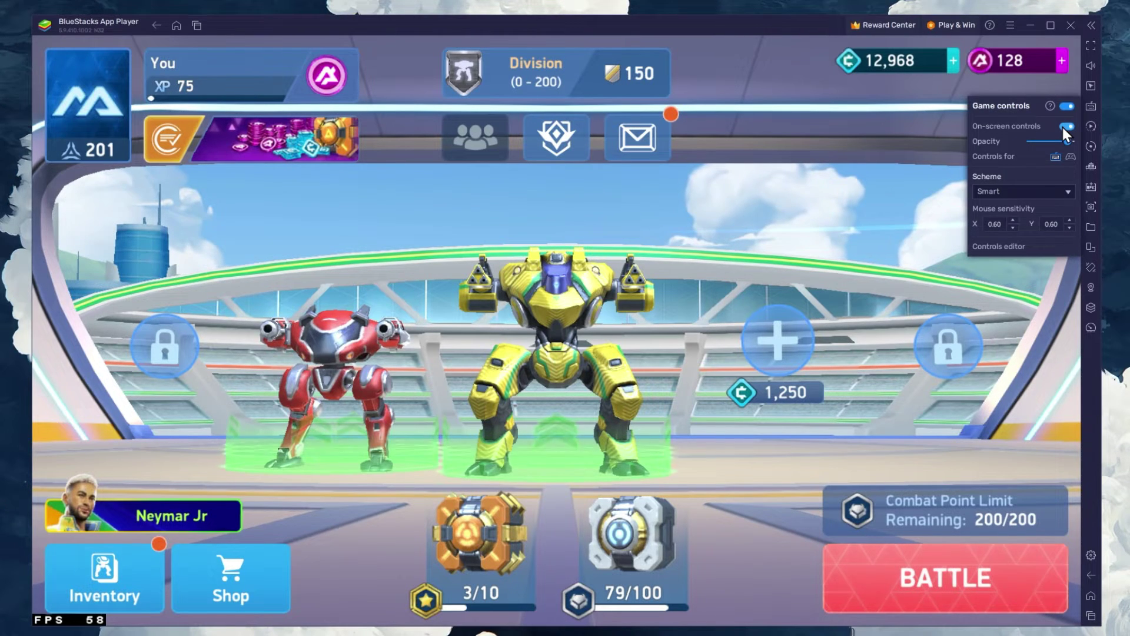
pyautogui.click(1062, 126)
pyautogui.click(1061, 125)
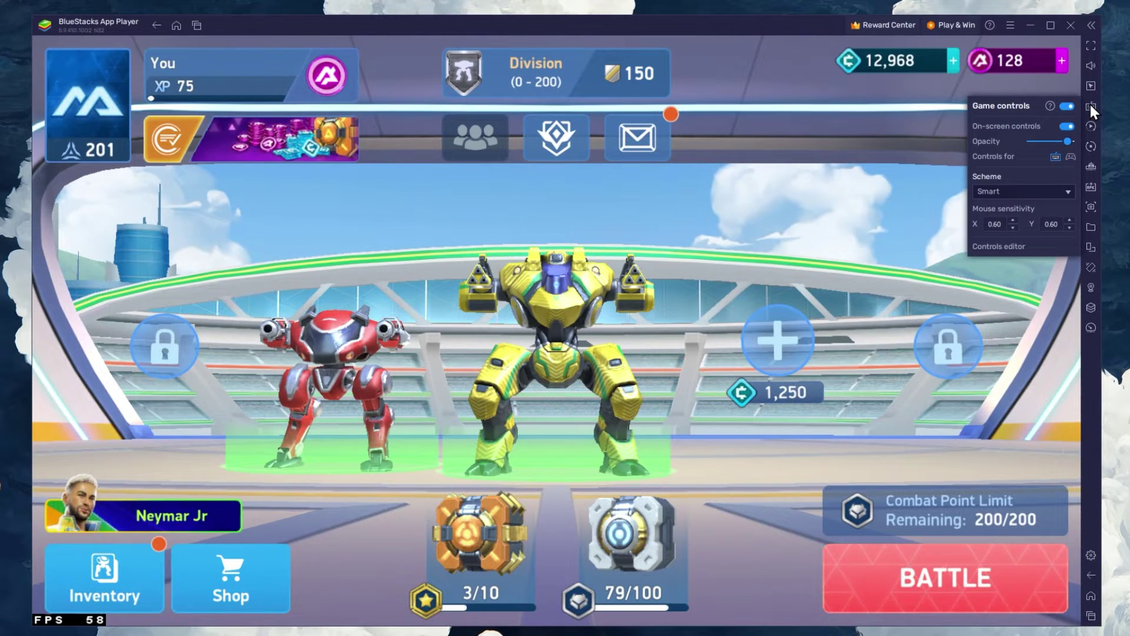
pyautogui.click(1067, 126)
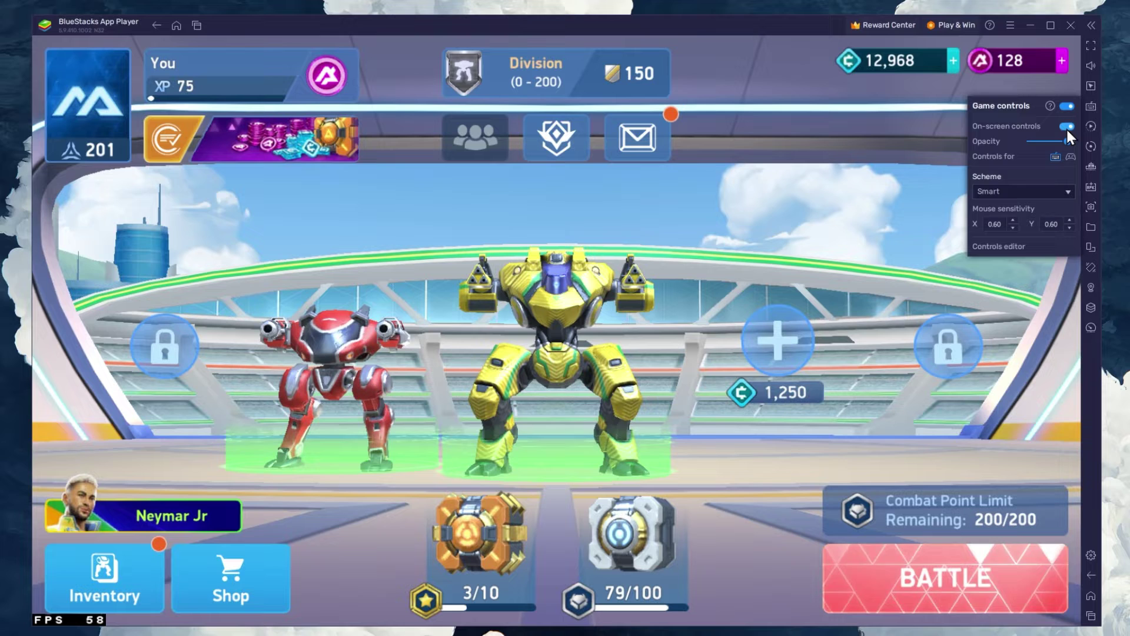
pyautogui.click(1091, 106)
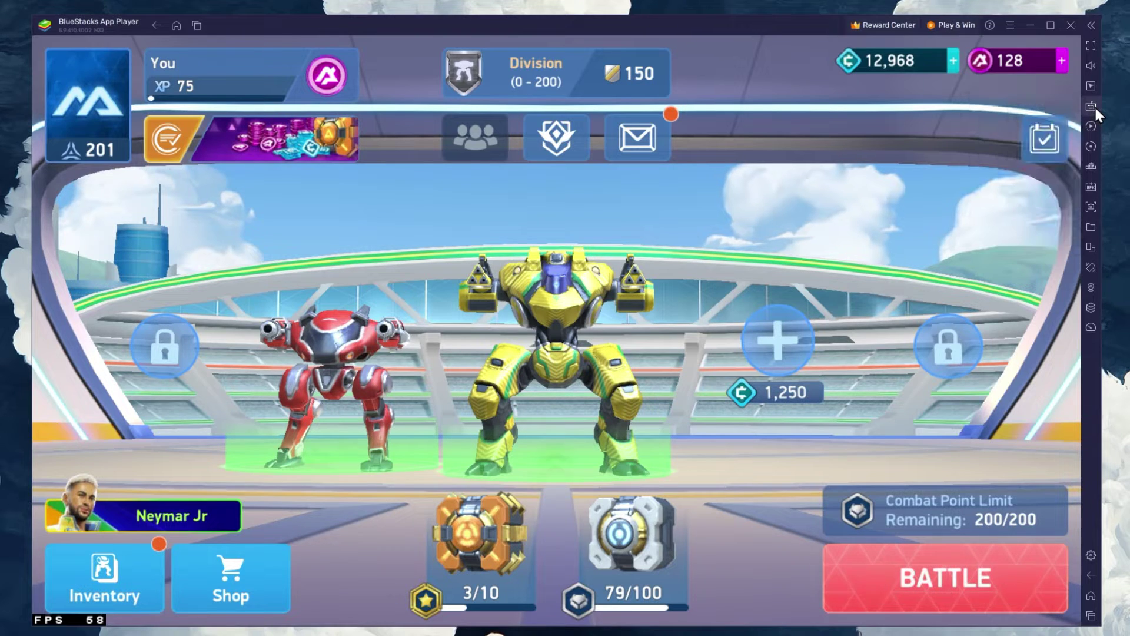
# - In Mech Arena's own settings, try the Good graphic quality, set it back to High and switch shadows off
pyautogui.click(57, 84)
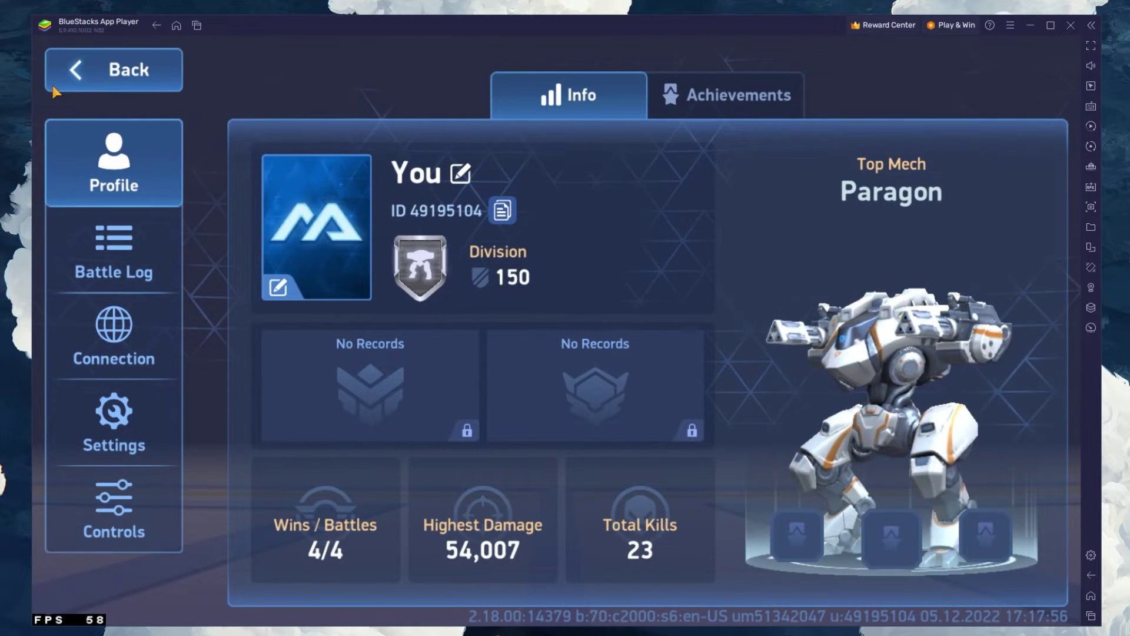
pyautogui.click(85, 422)
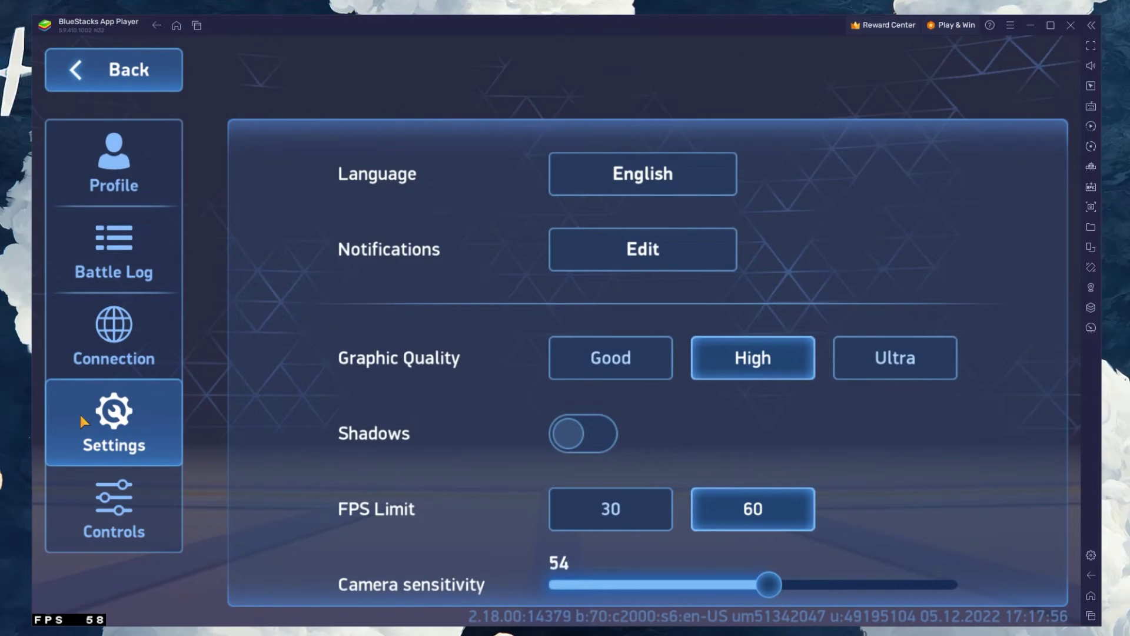
pyautogui.click(639, 368)
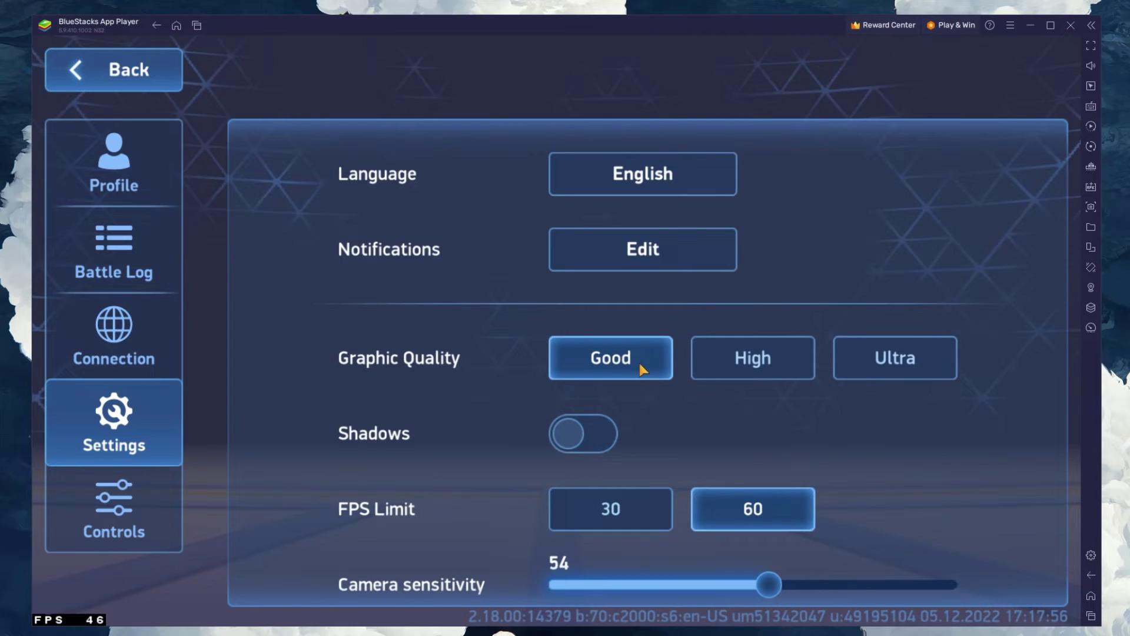
pyautogui.moveTo(977, 356); pyautogui.dragTo(1001, 177)
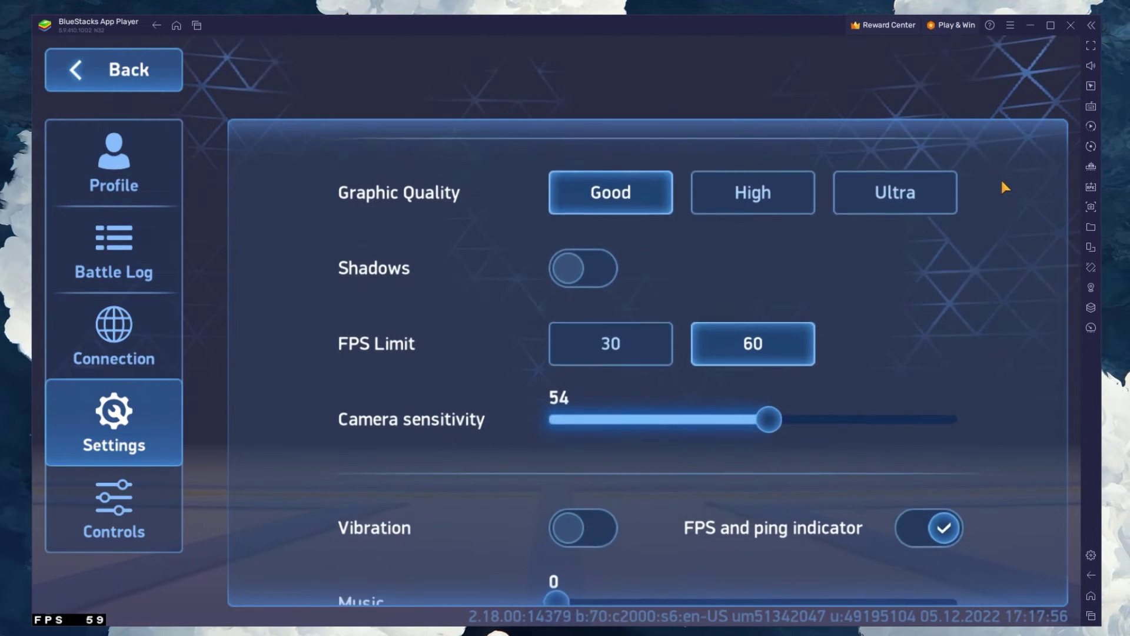
pyautogui.click(729, 196)
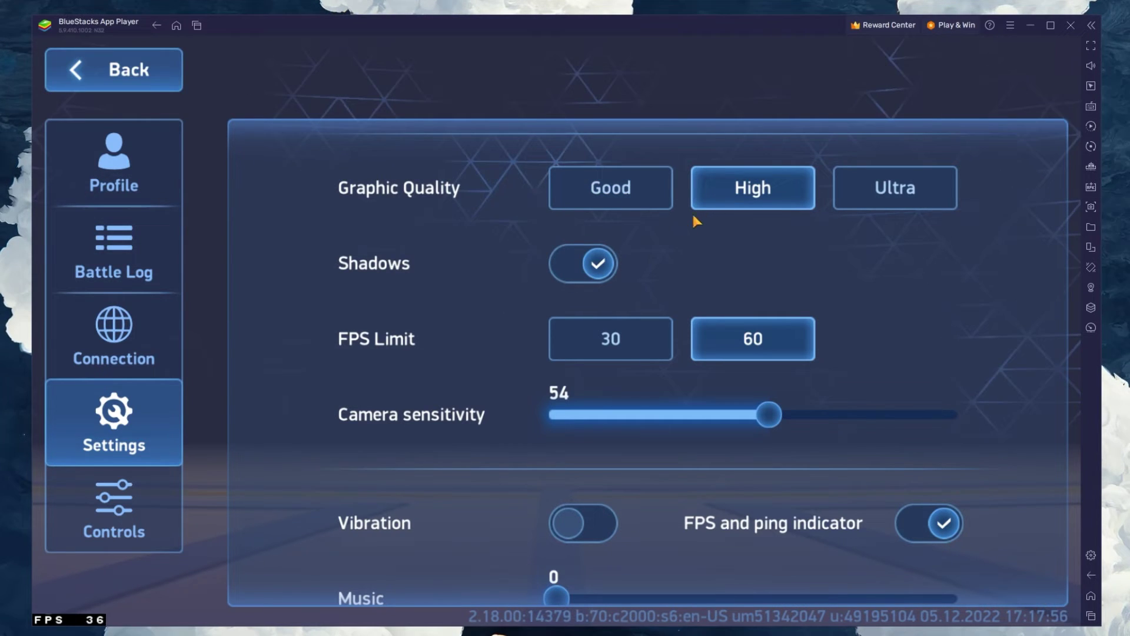
pyautogui.click(588, 270)
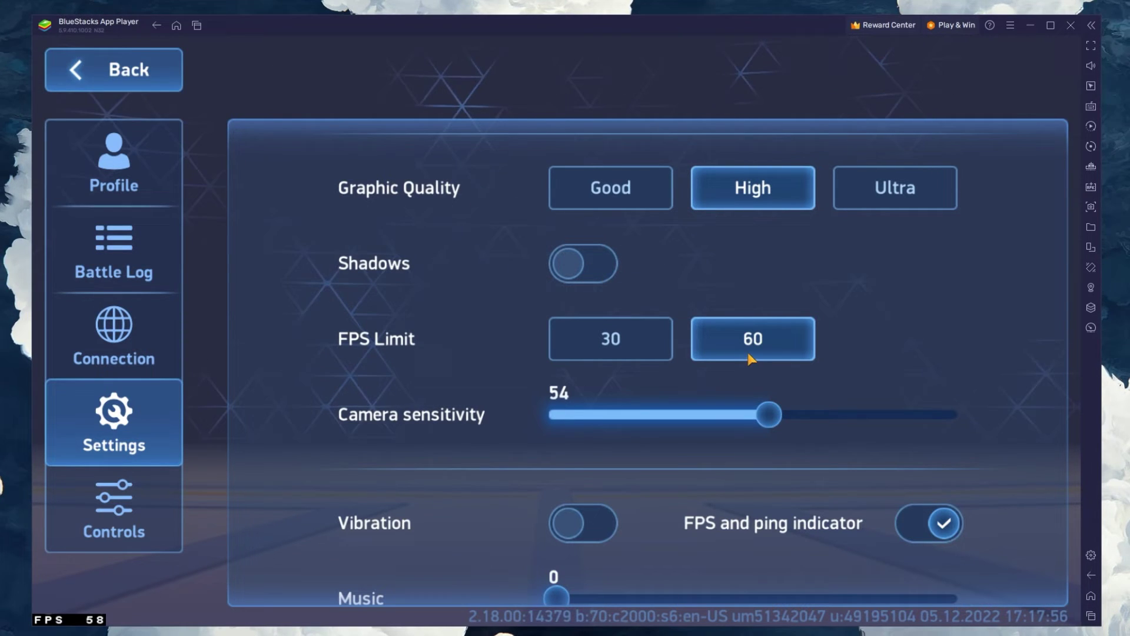
# - Set the camera sensitivity to 54 and switch the FPS and ping indicator off and on again
pyautogui.moveTo(777, 421); pyautogui.dragTo(767, 422)
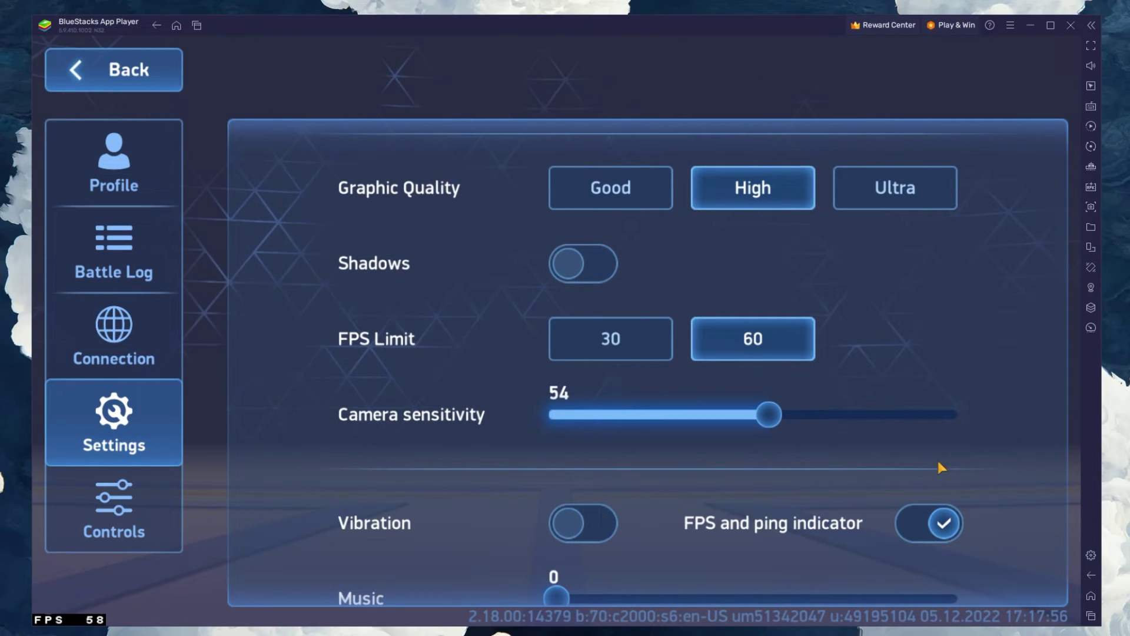
pyautogui.moveTo(937, 458); pyautogui.dragTo(983, 161)
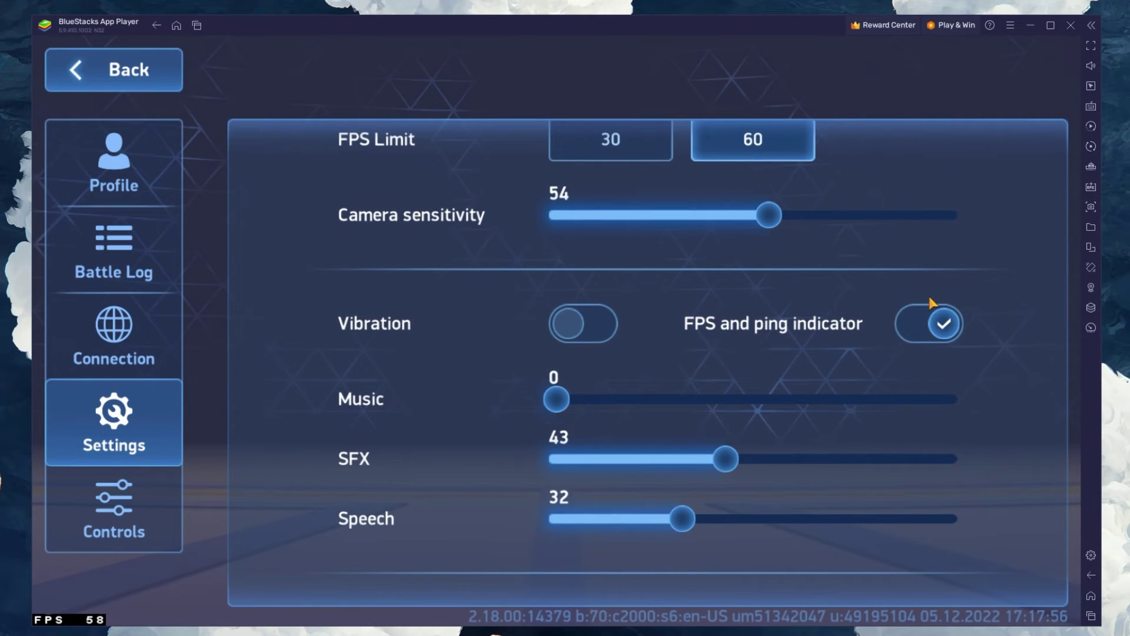
pyautogui.click(942, 324)
pyautogui.click(941, 324)
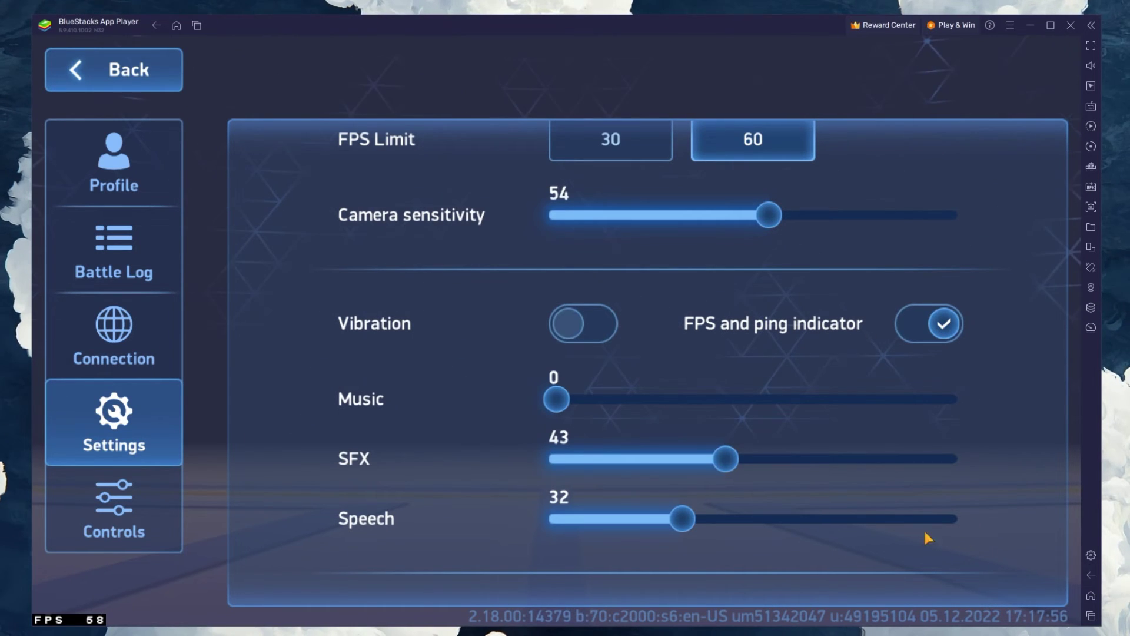
# - Look through the game's account sign-in options and useful links on the connection page, then return to the hangar
pyautogui.click(139, 512)
pyautogui.click(142, 352)
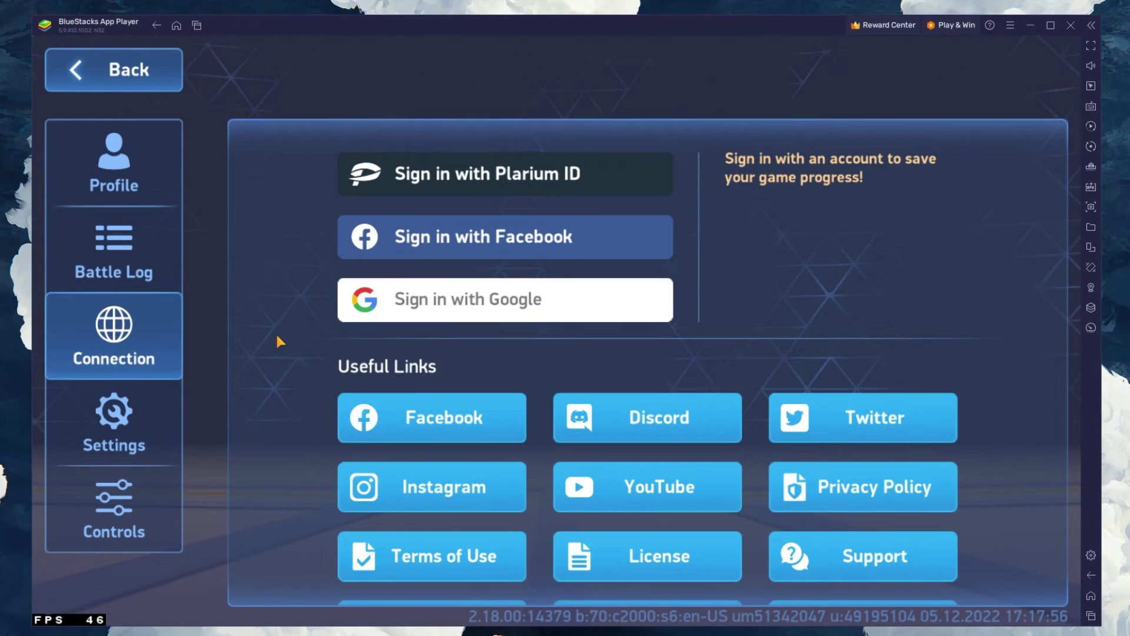
pyautogui.scroll(-3, 283, 365)
pyautogui.scroll(3, 285, 330)
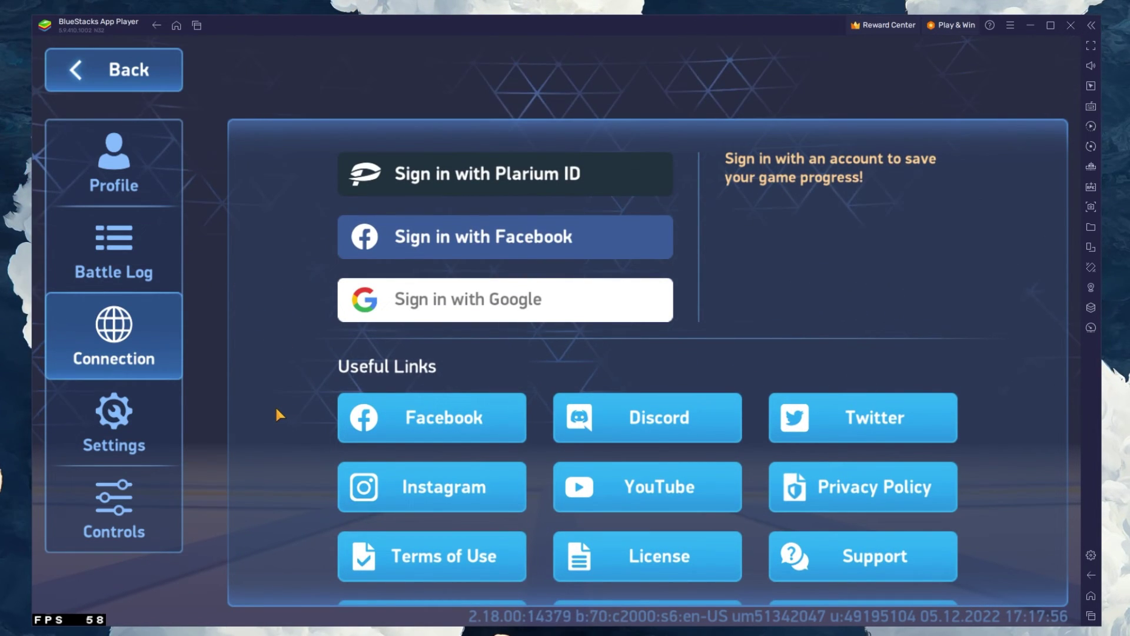
pyautogui.click(142, 85)
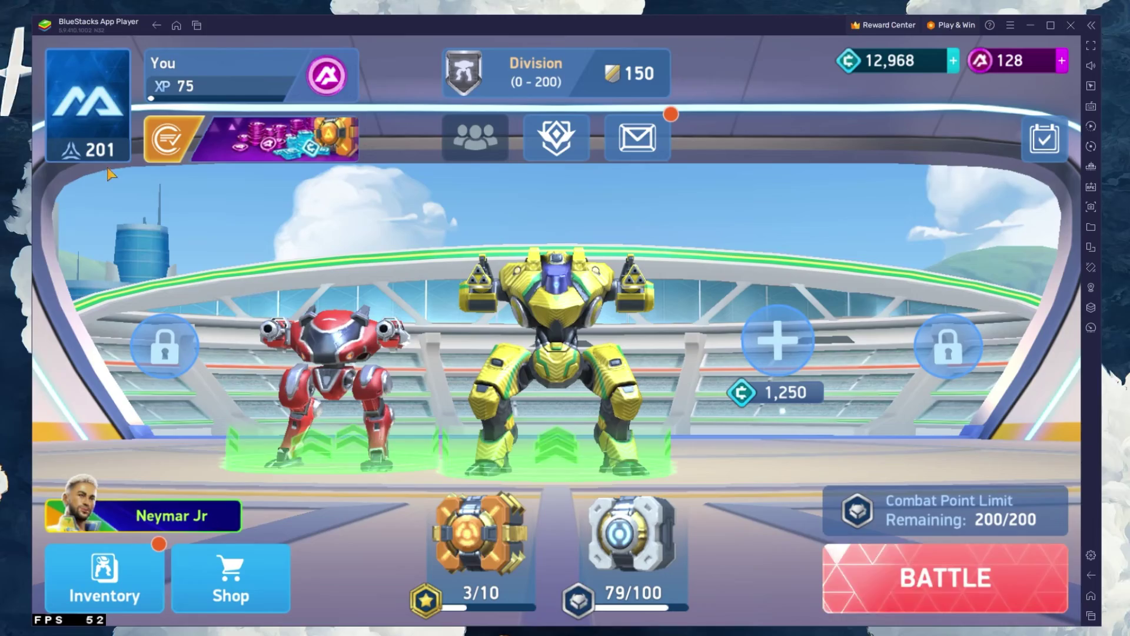